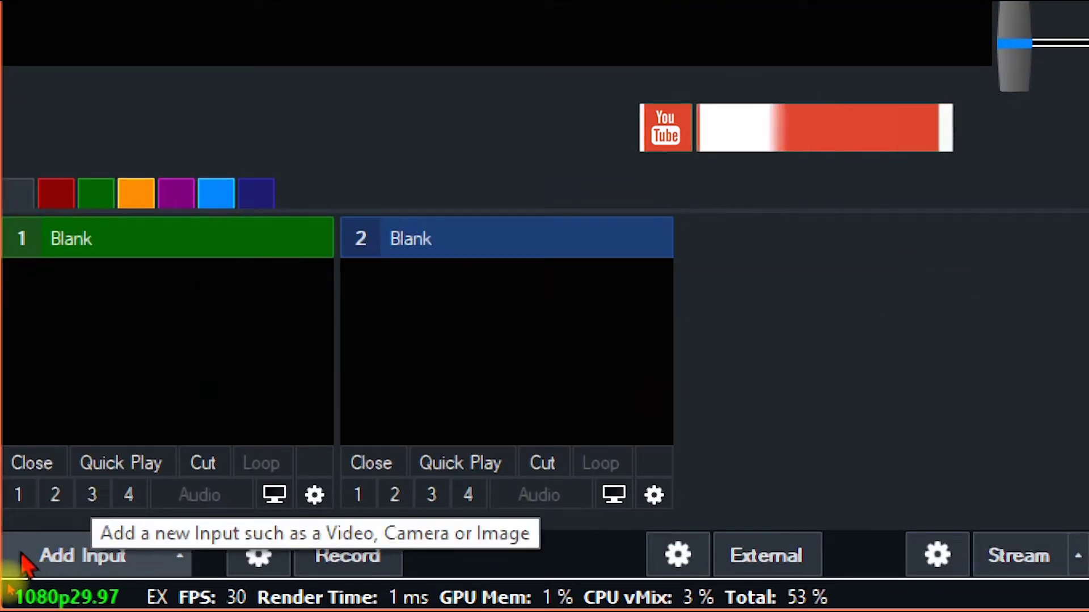
In Add Input, view the DVD, List, Camera, NDI, Instant Replay, Video Delay, Image and Photos types
click(94, 563)
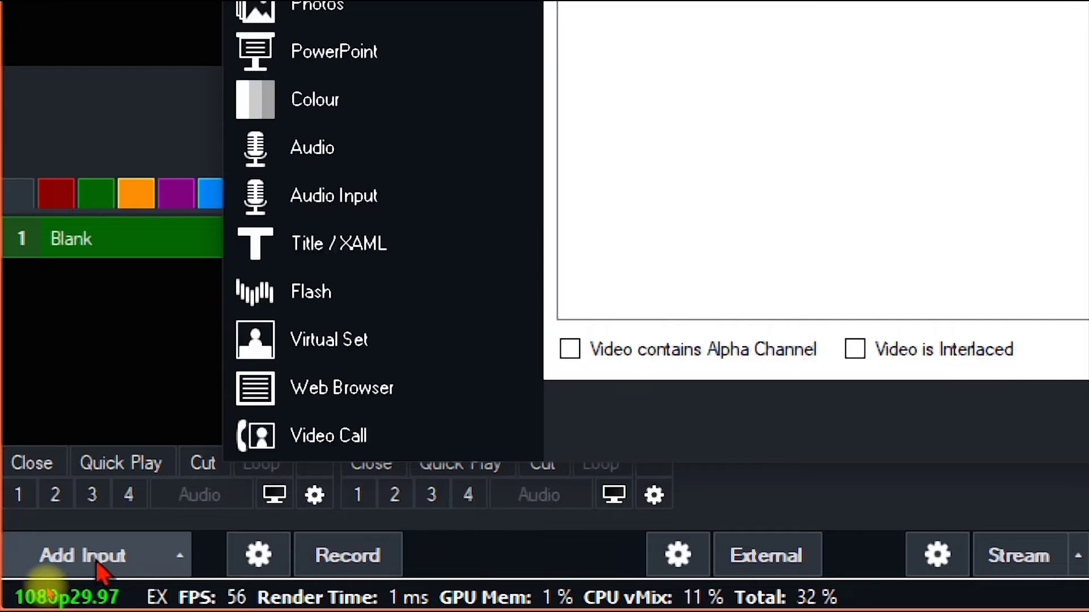
key(Escape)
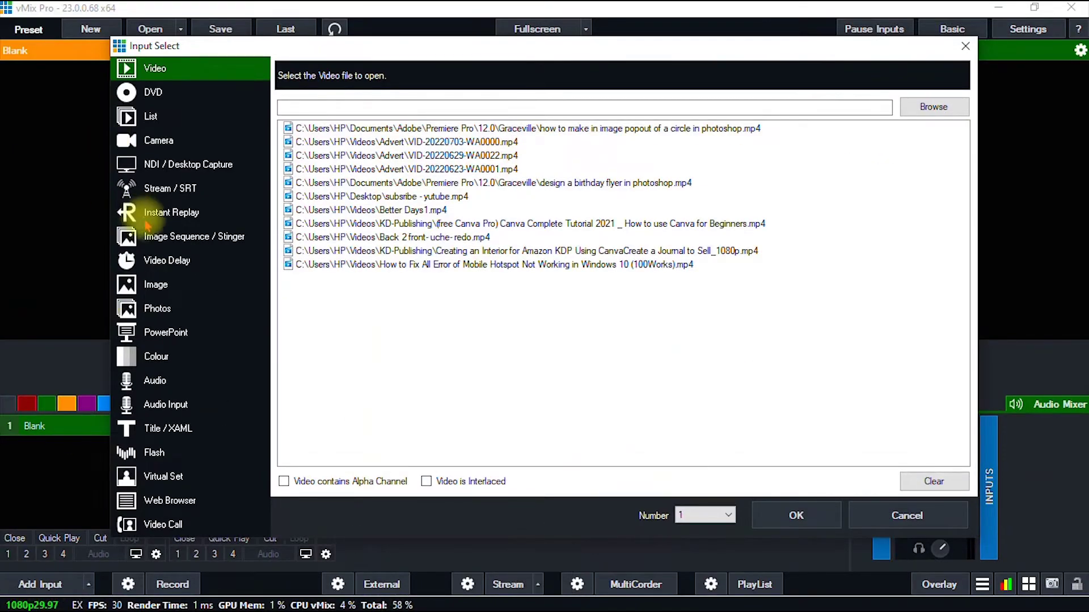
click(168, 93)
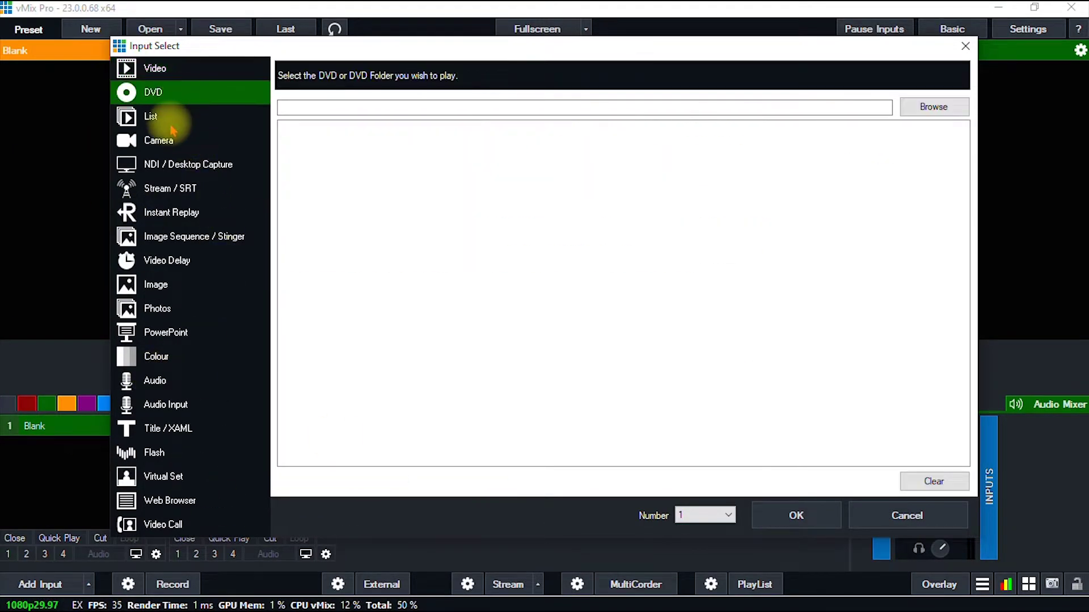
click(165, 117)
click(170, 141)
click(184, 165)
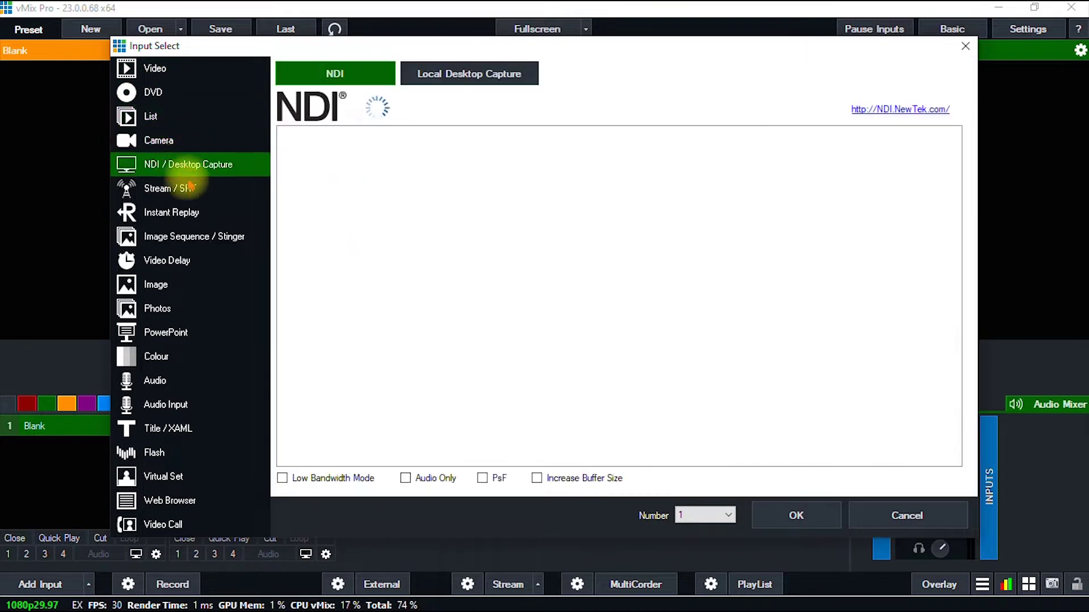
click(190, 215)
click(182, 262)
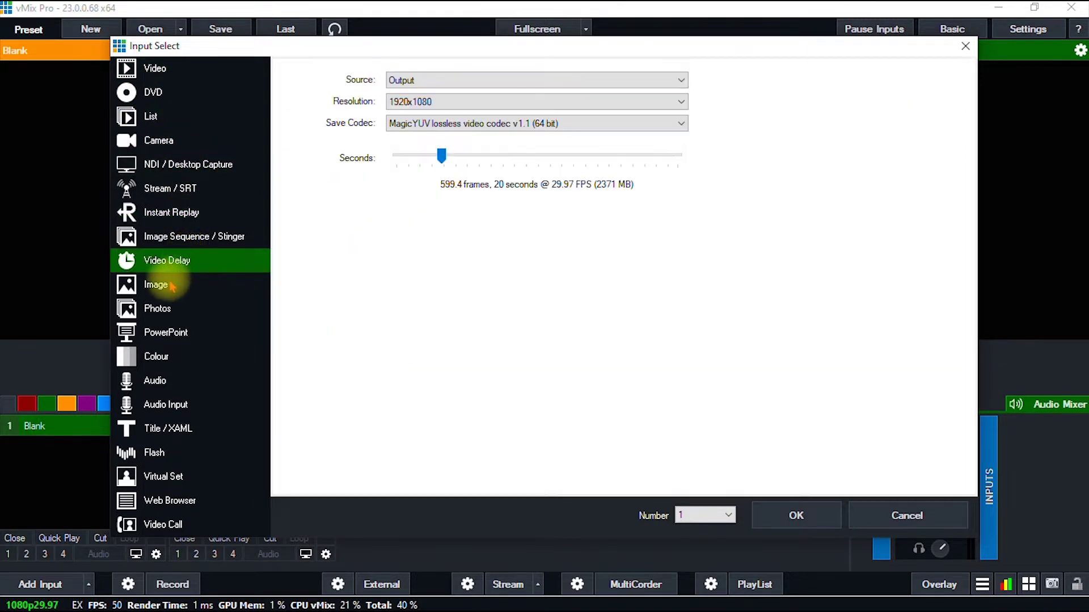
click(179, 286)
click(180, 319)
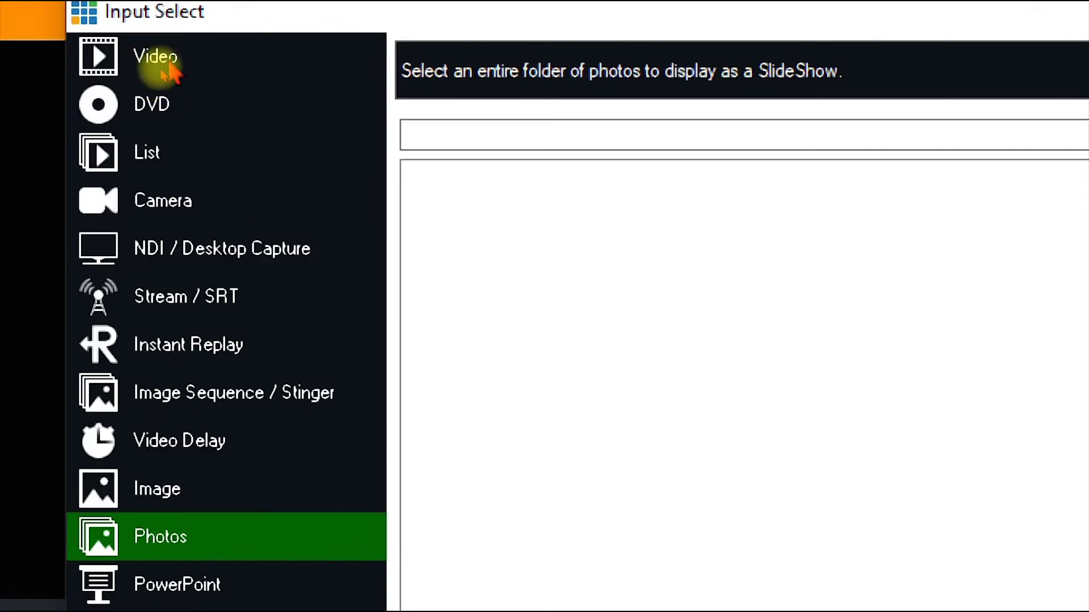
Add the video file grand papa coming2-writeup-rendered.mp4 as a Video input, keeping Number 1
click(163, 64)
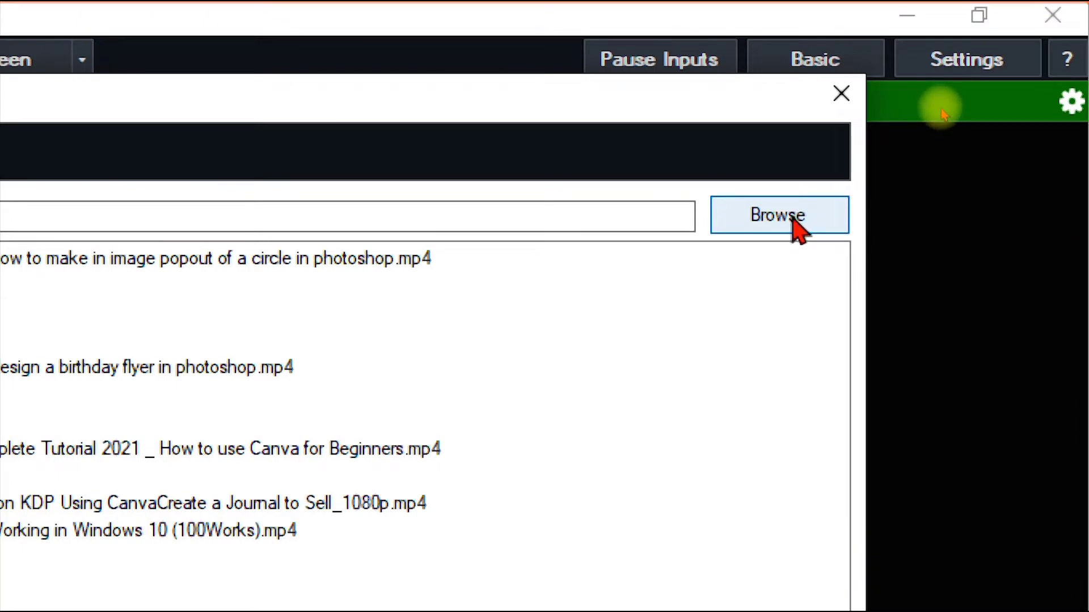
key(Escape)
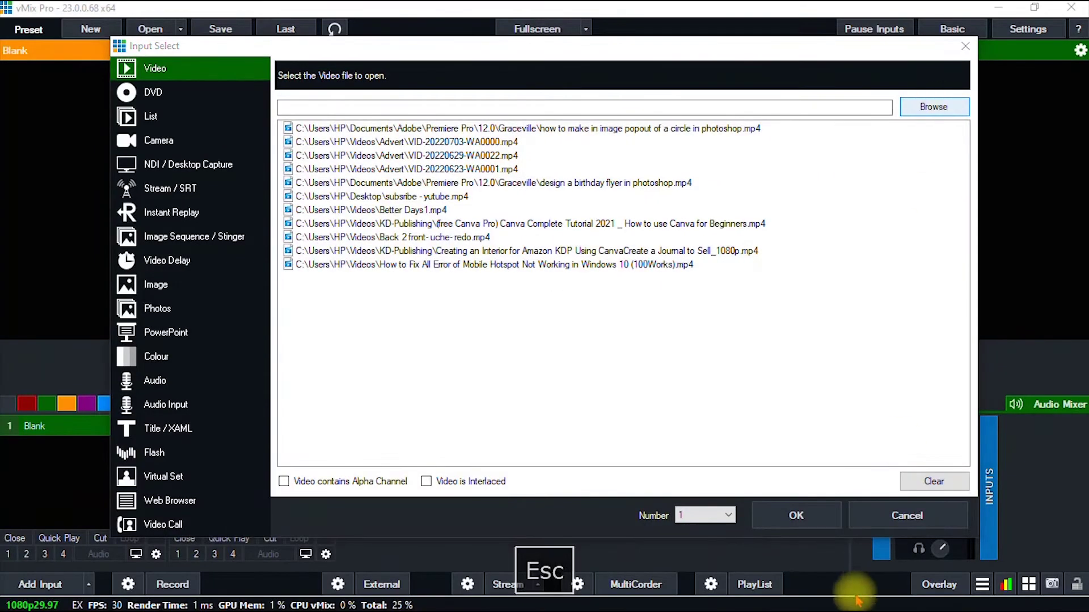
click(933, 107)
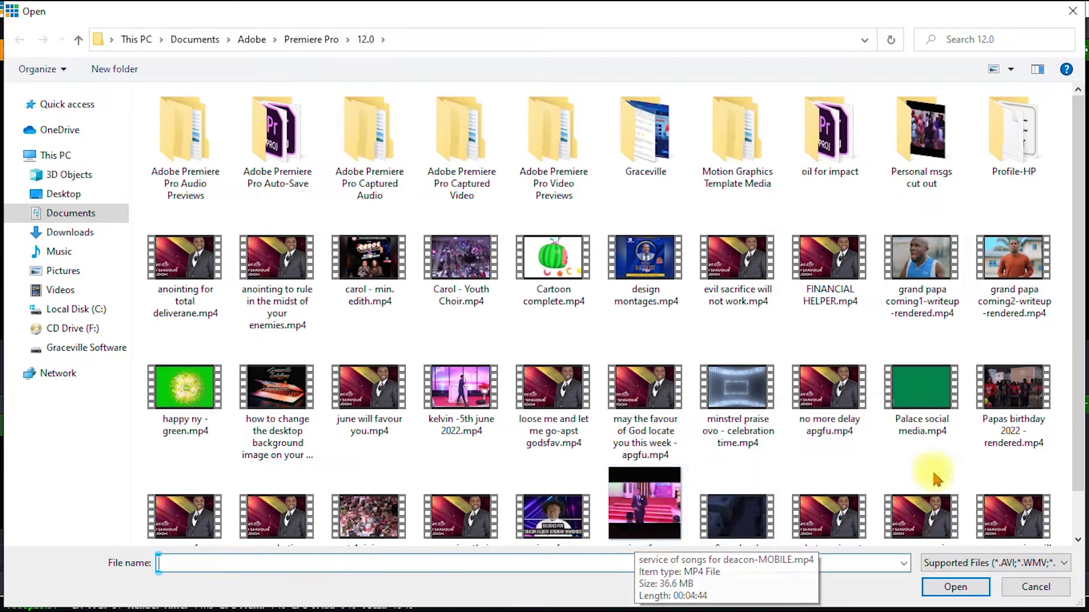
click(1013, 284)
click(954, 587)
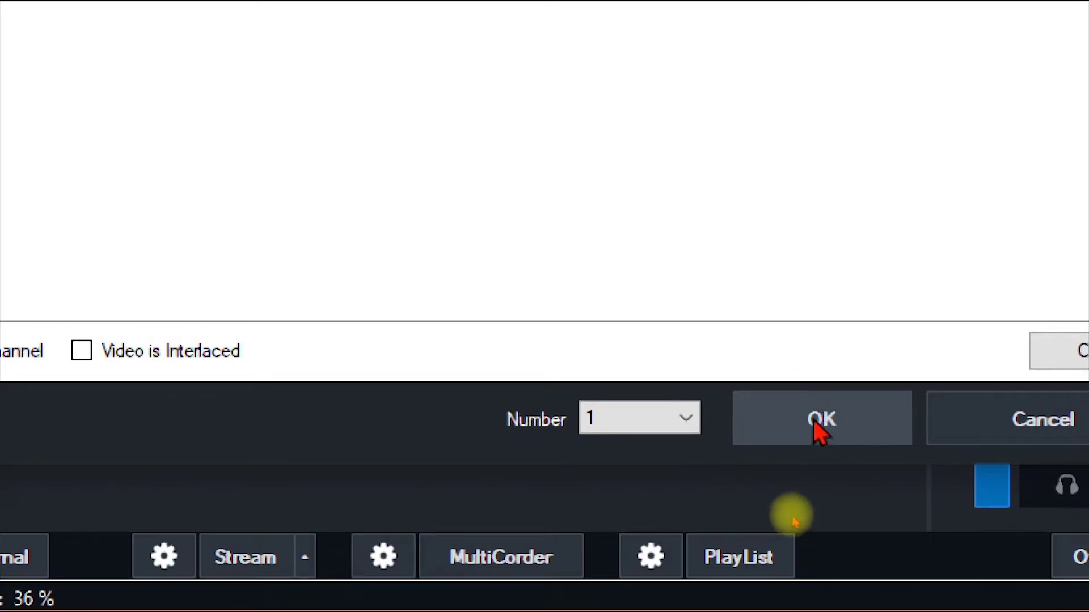
click(685, 418)
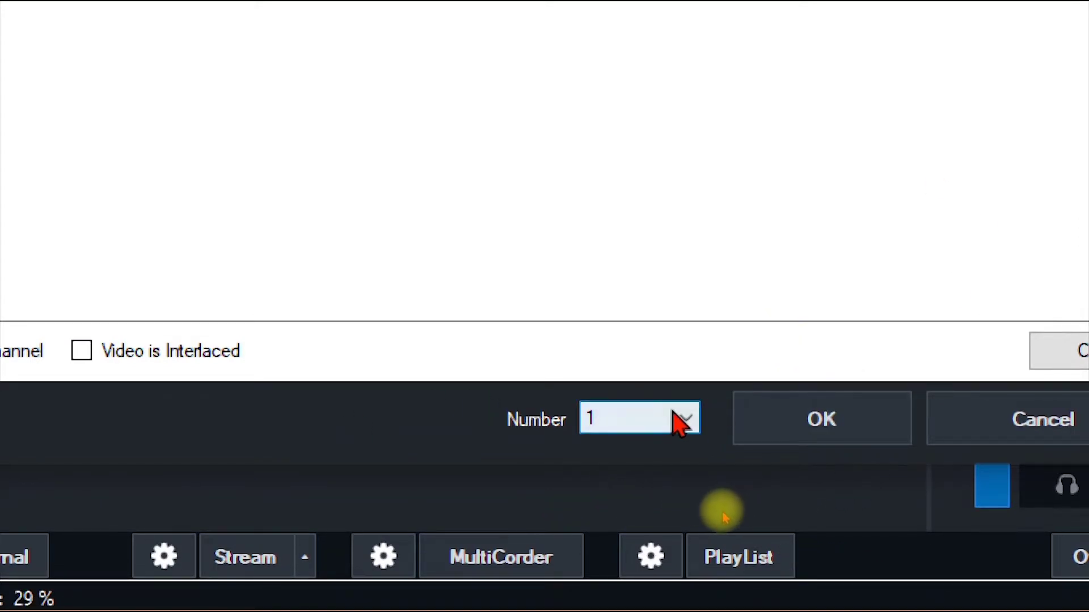
click(704, 431)
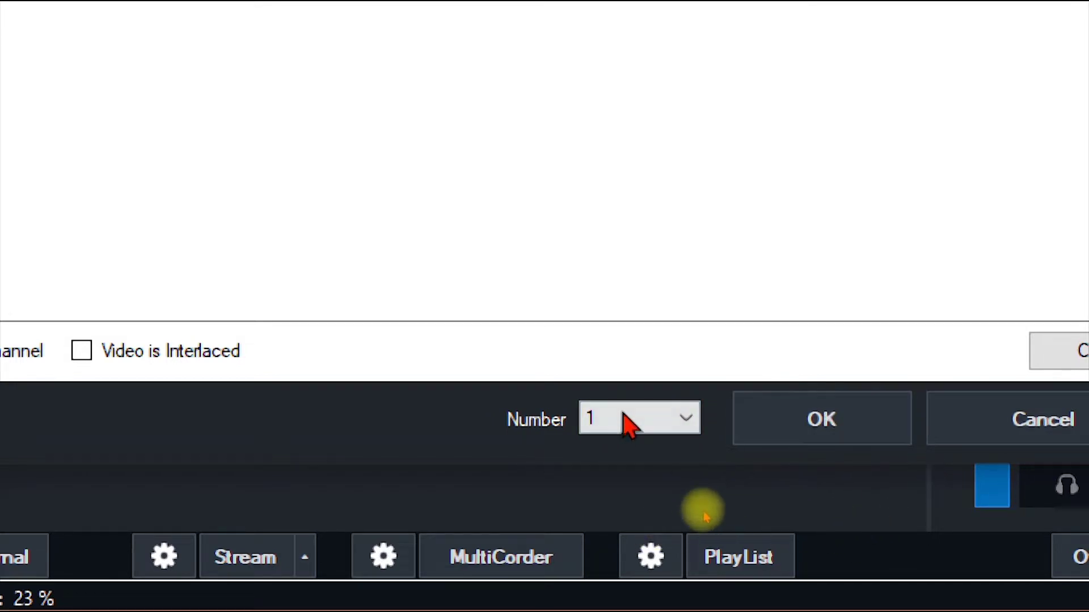
click(669, 418)
click(680, 445)
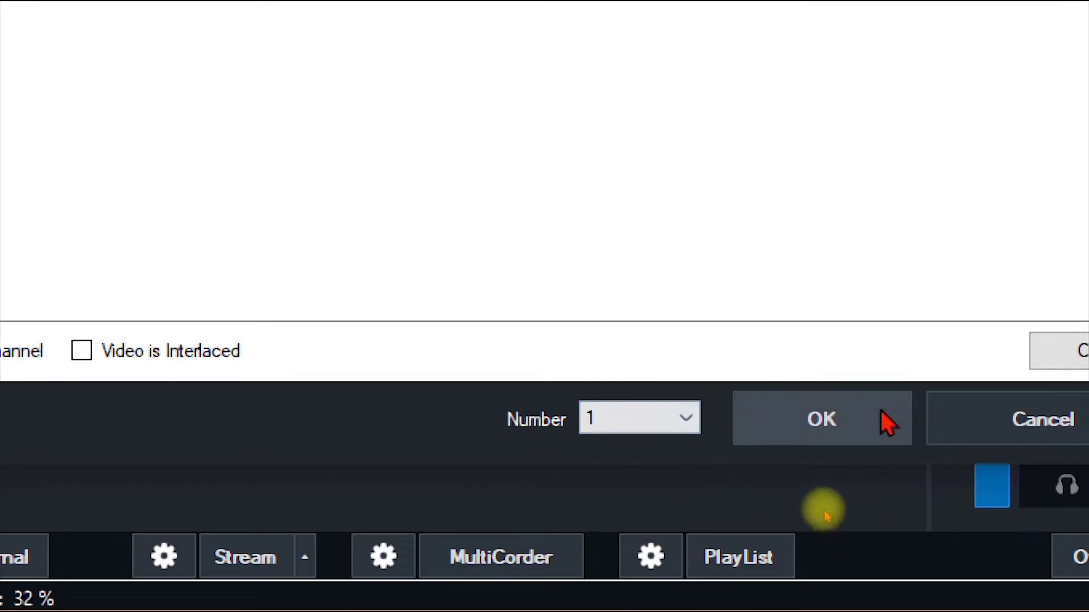
click(887, 422)
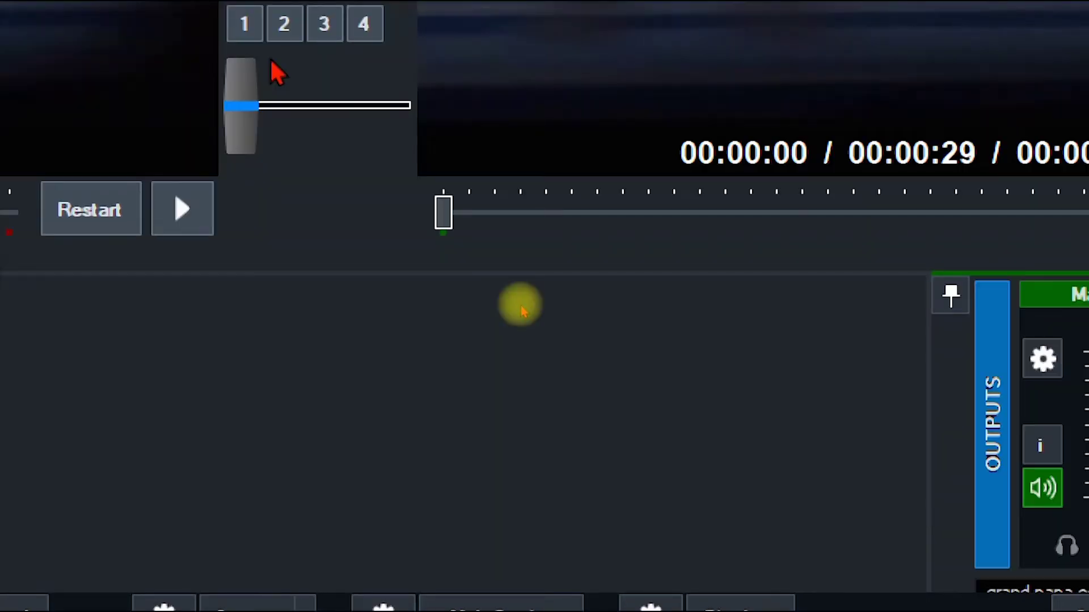
Turn off input 1's audio and play the grand papa clip
key(Escape)
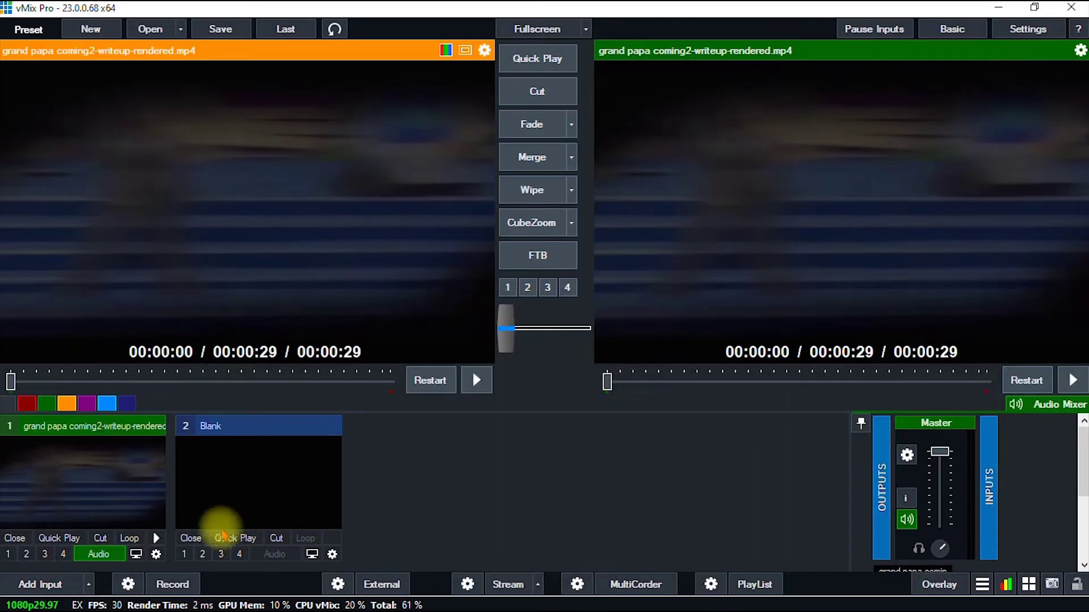
click(98, 554)
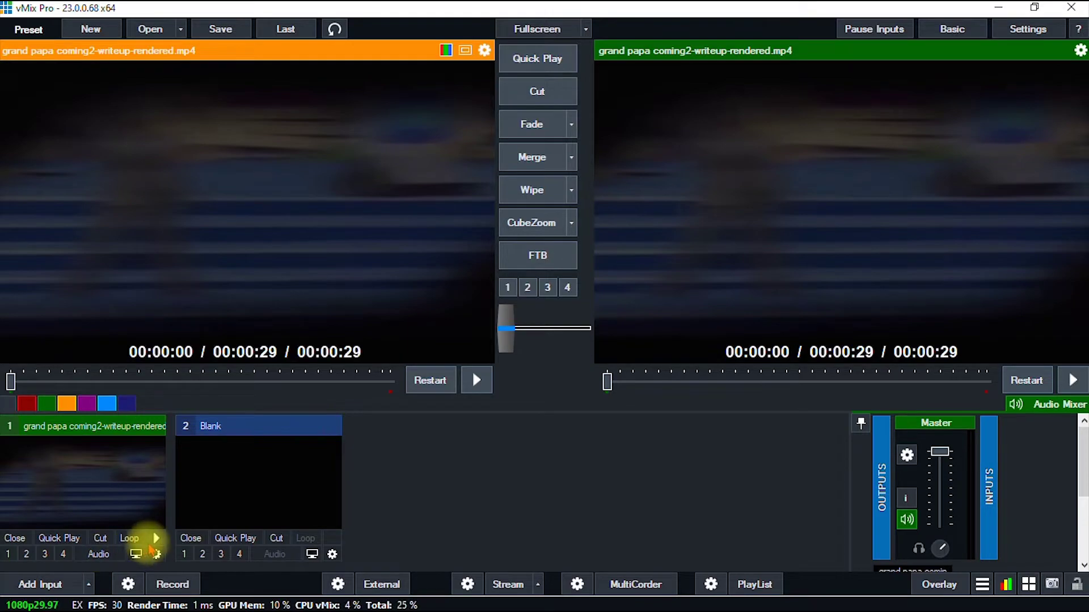
click(156, 538)
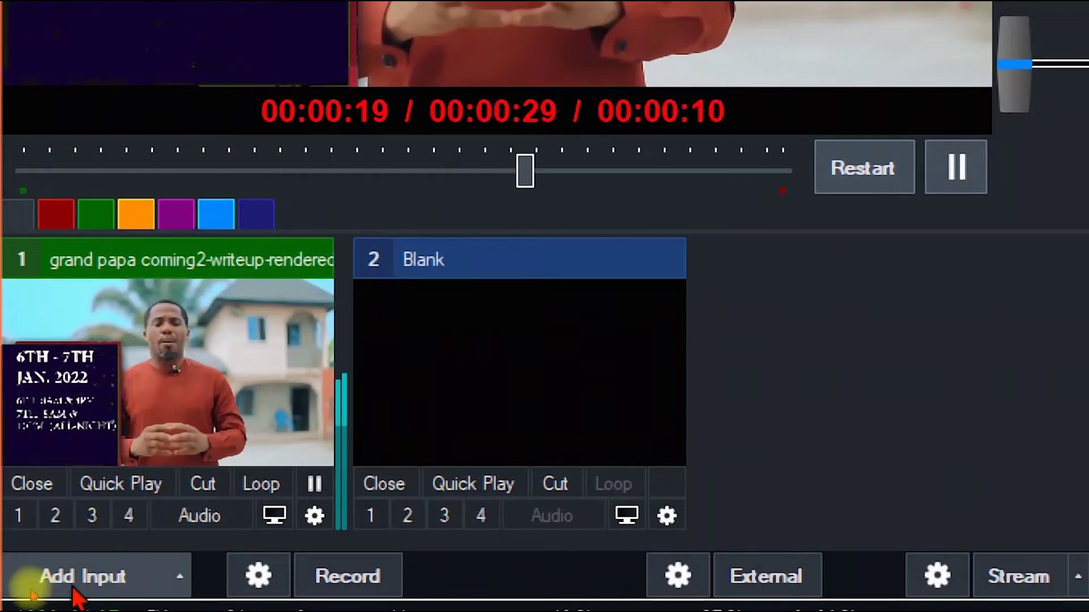
Reopen Add Input and view the Image and Photos input types
click(101, 576)
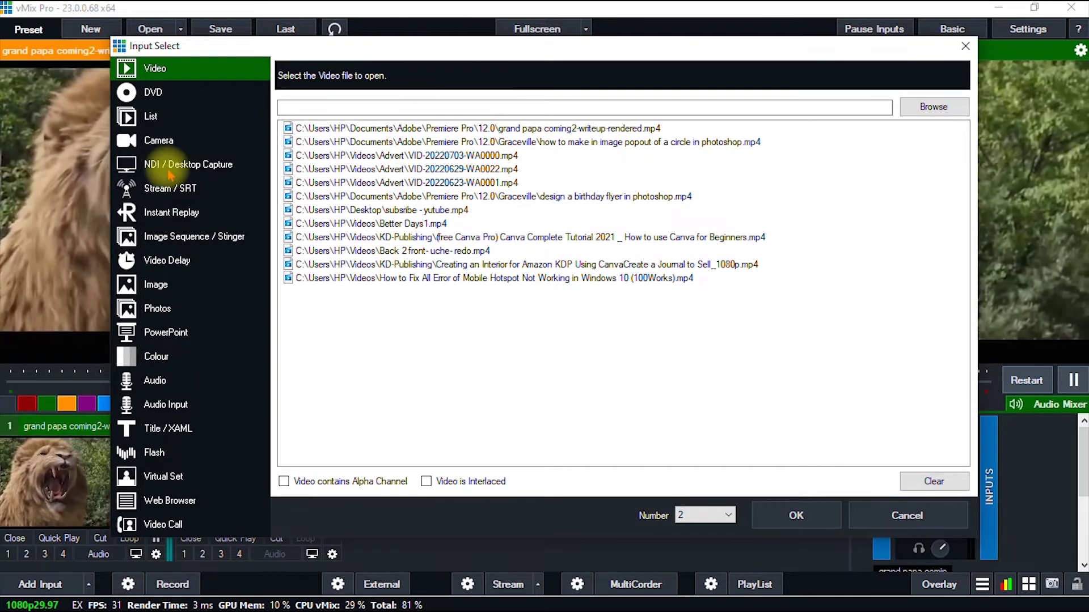
click(165, 286)
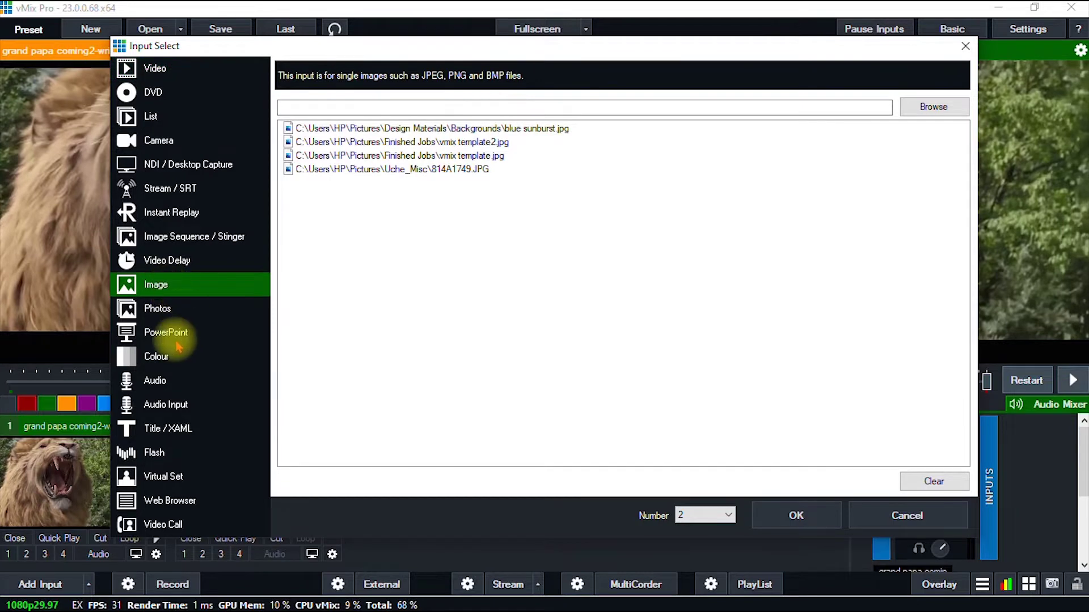
click(188, 312)
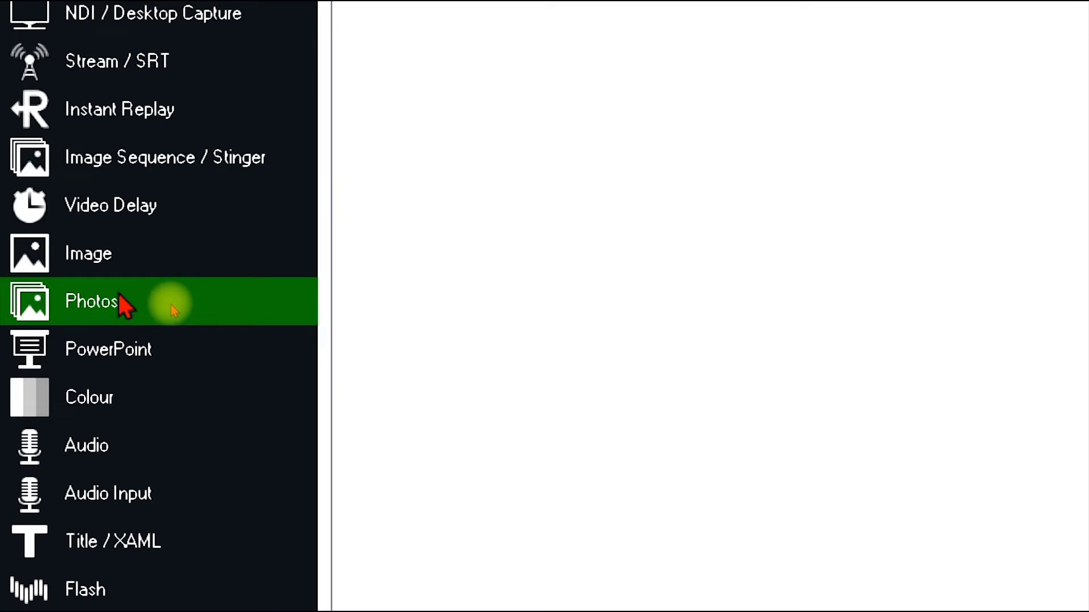
Add the birthday flyer JPG from Pictures > Graceville thumbnail as Image input number 2
click(106, 254)
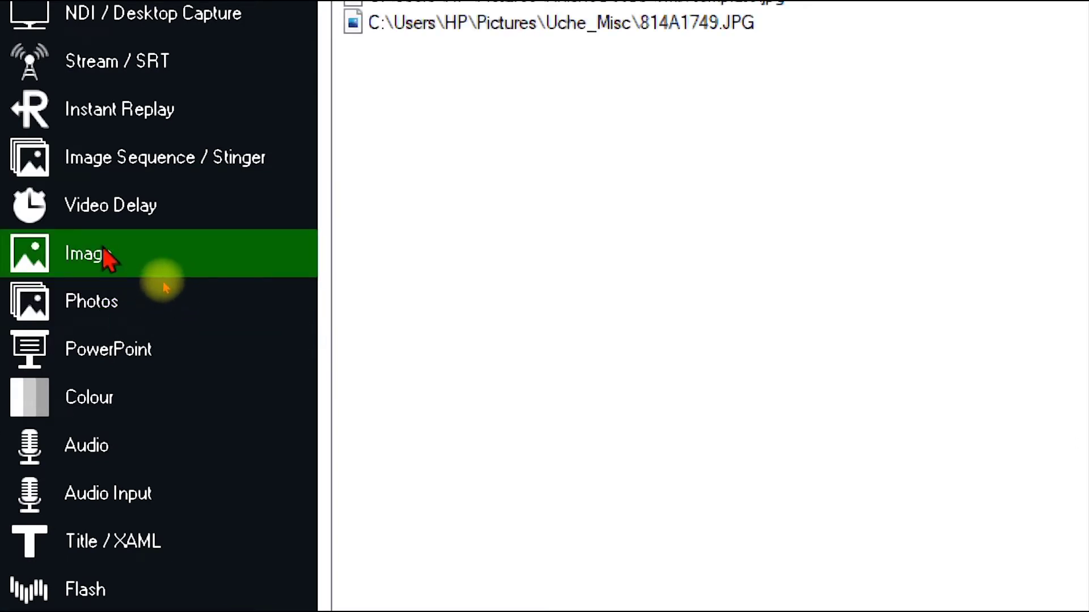
key(Escape)
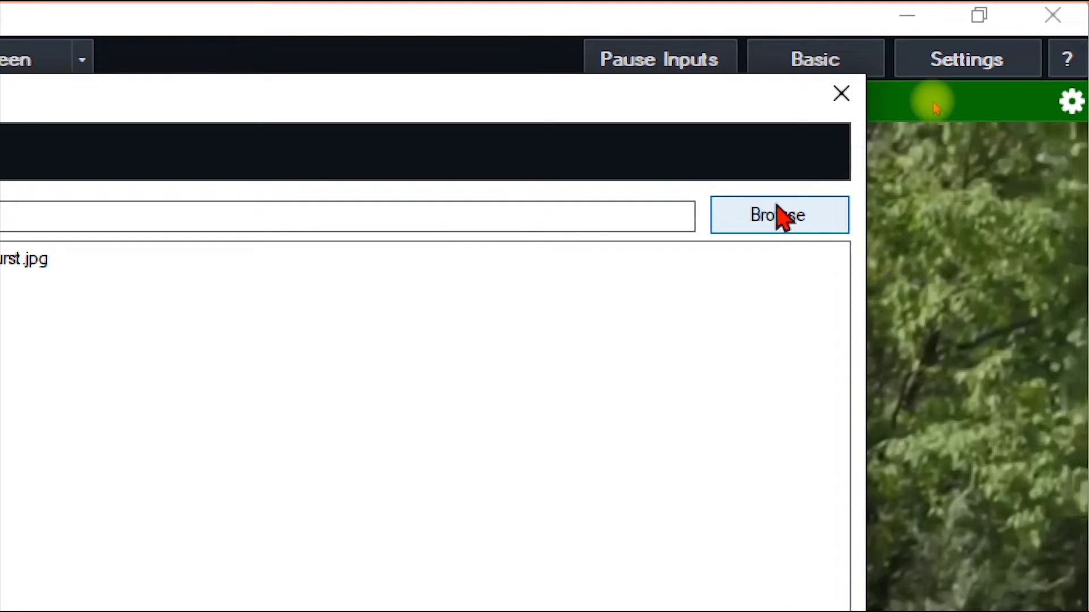
key(Escape)
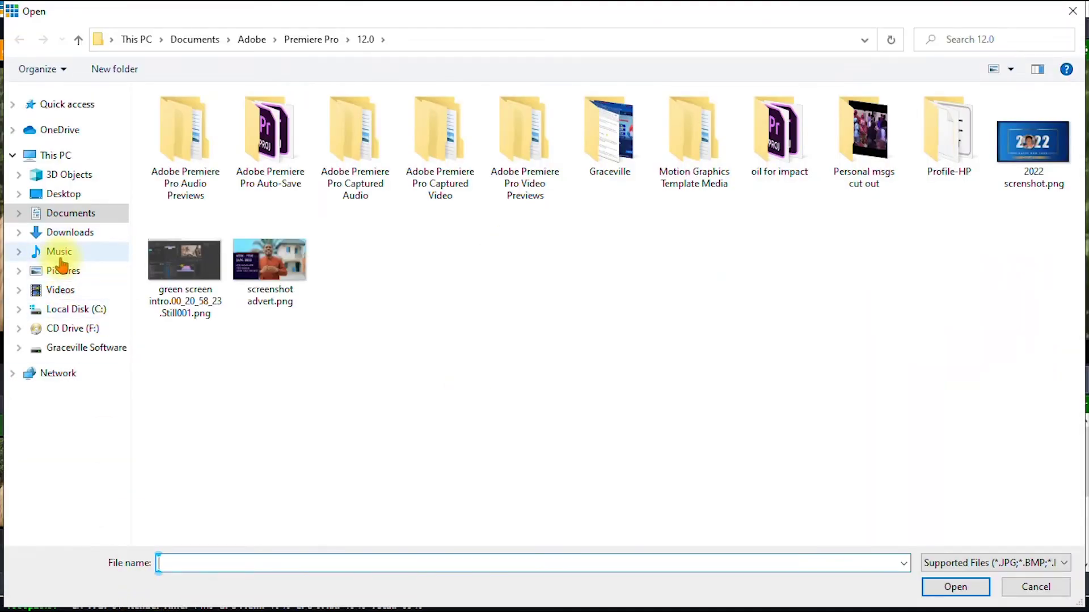
click(64, 270)
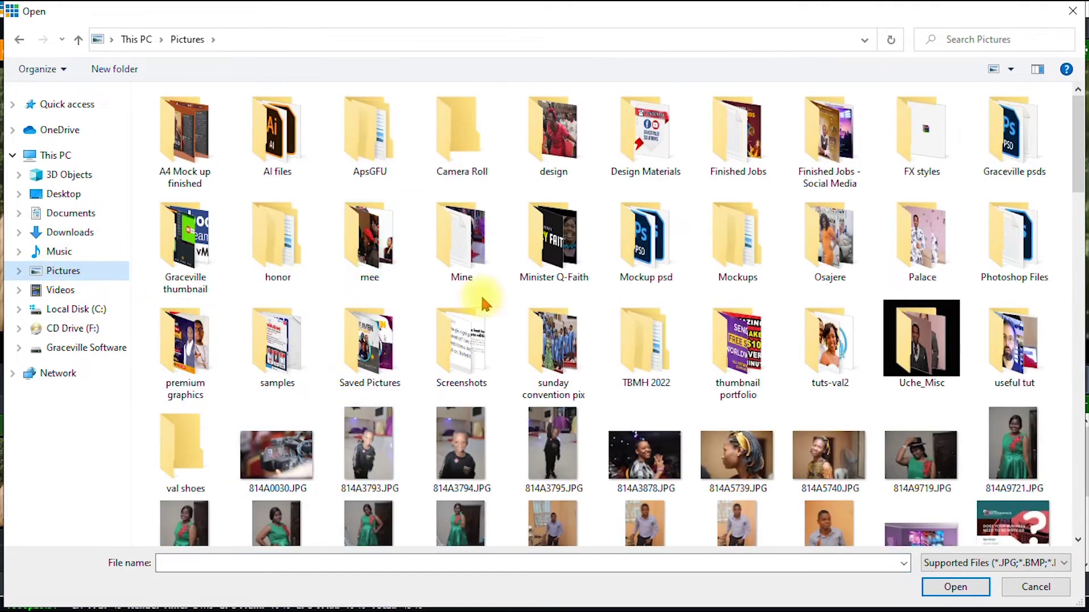
double_click(207, 276)
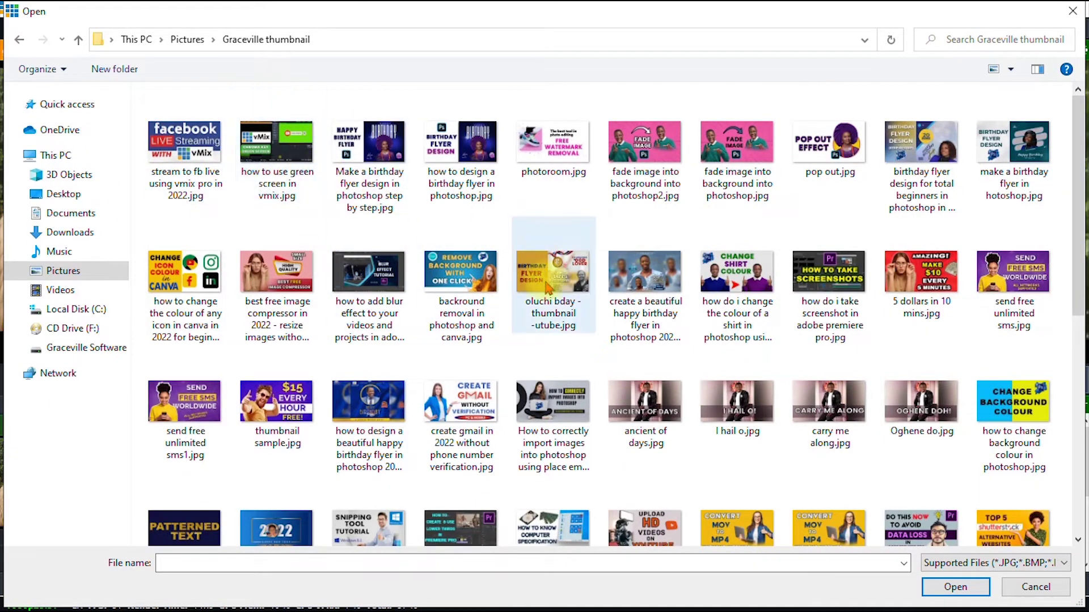
click(371, 149)
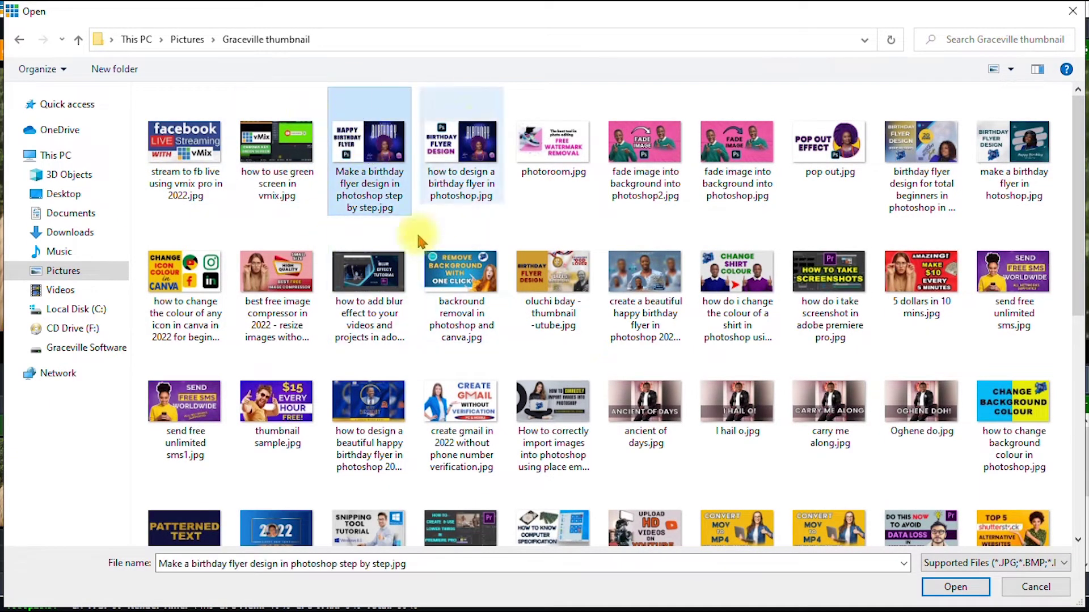
click(955, 587)
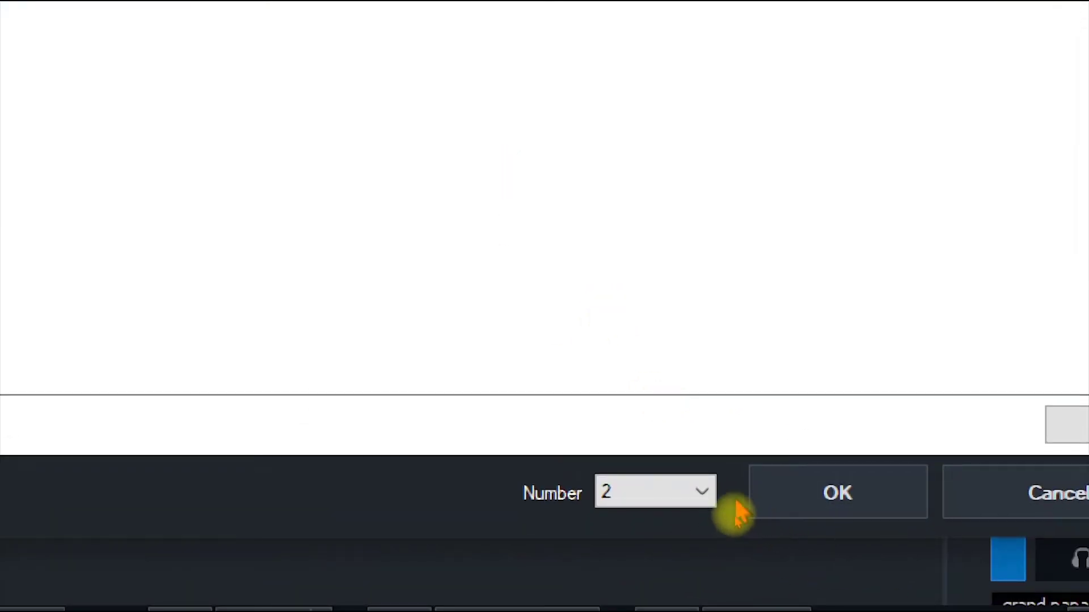
click(689, 494)
click(689, 494)
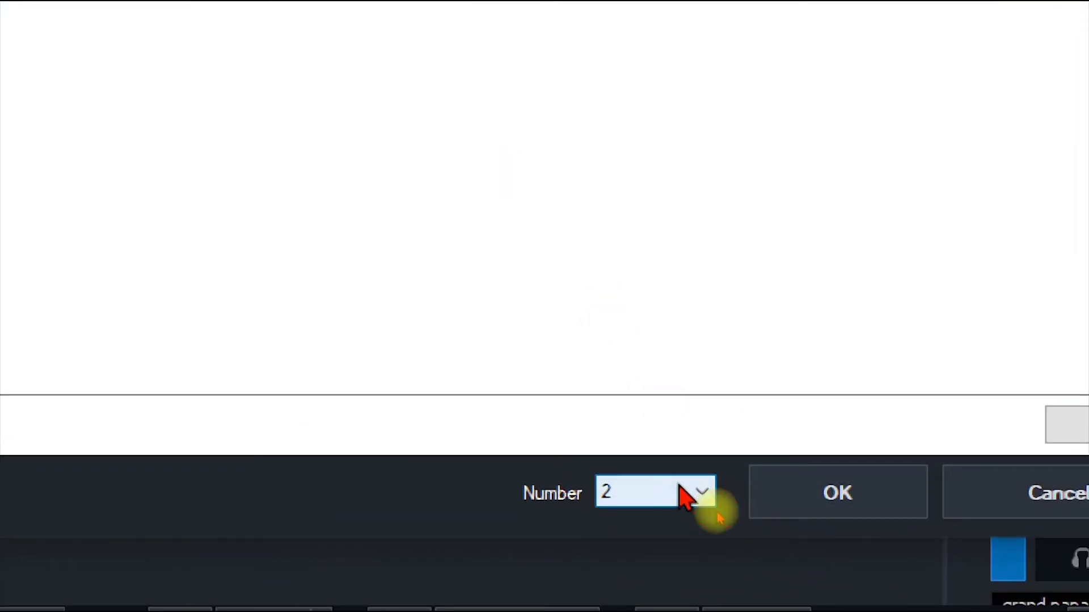
click(828, 492)
Load the birthday flyer into Preview, restart the live video, and Fade the flyer to output
key(Escape)
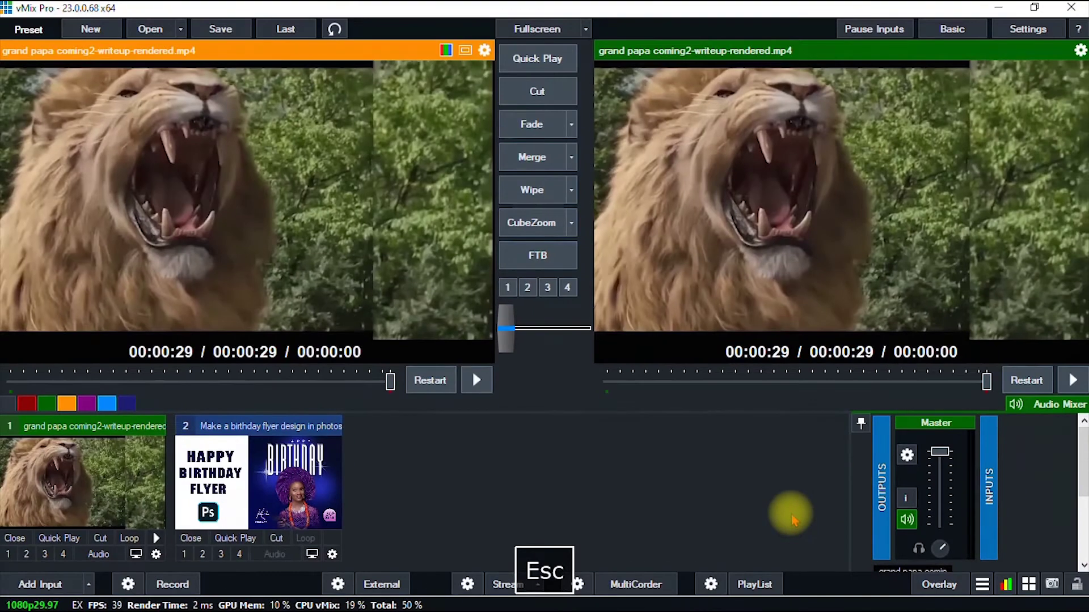
click(289, 501)
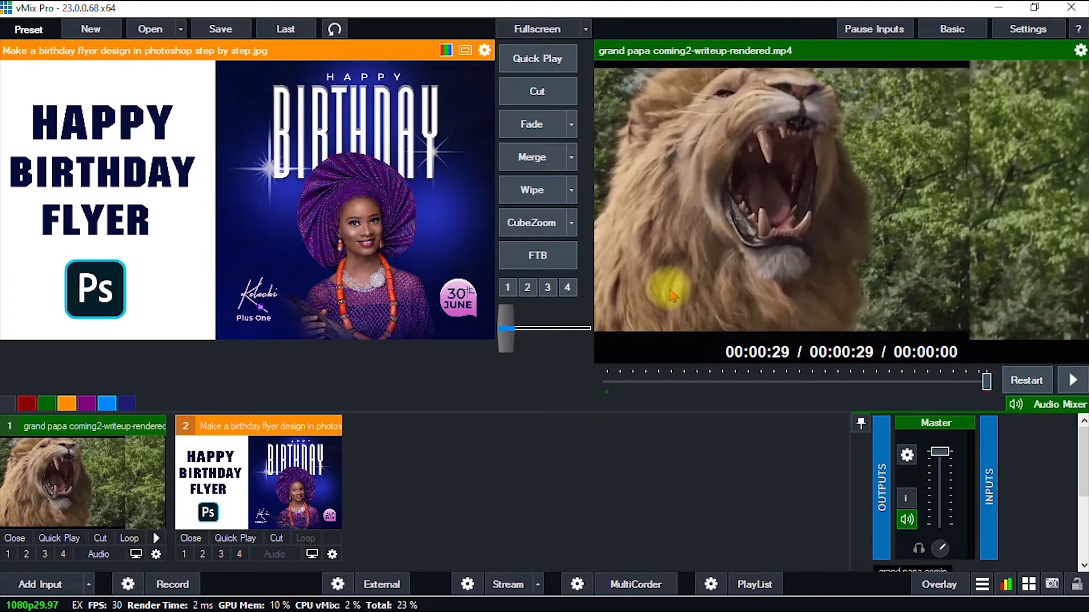
click(1048, 381)
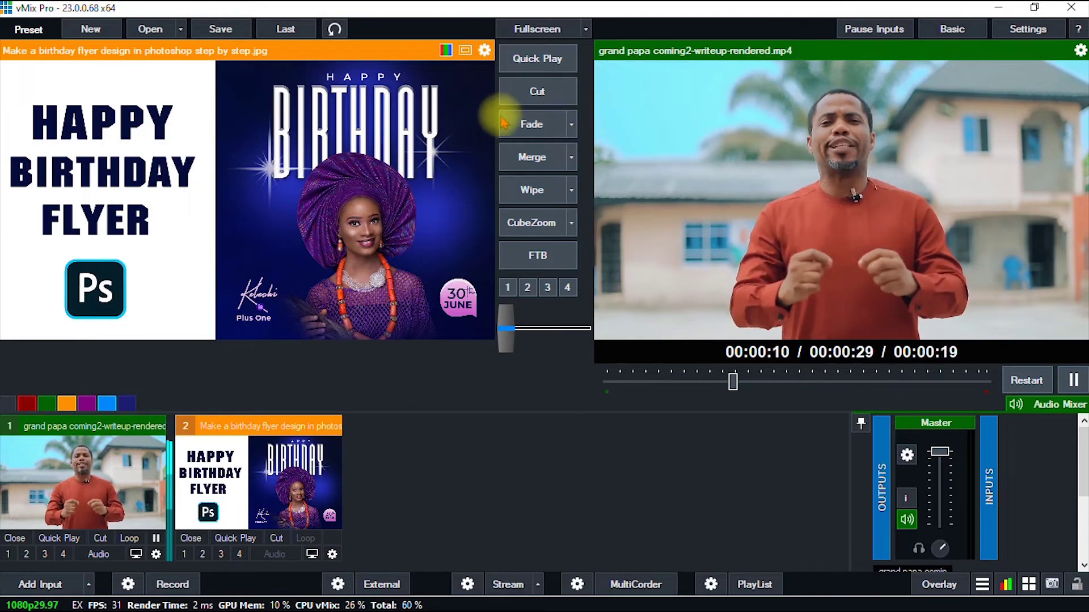
click(530, 125)
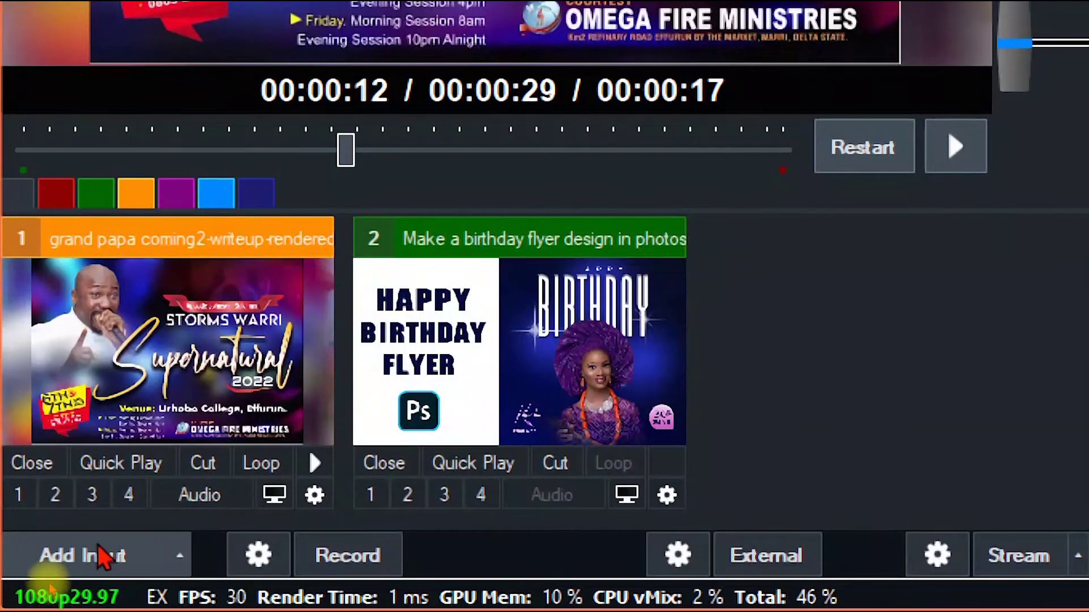
Open Add Input, dismiss the accidental Start menu, and select the Audio input type
click(102, 574)
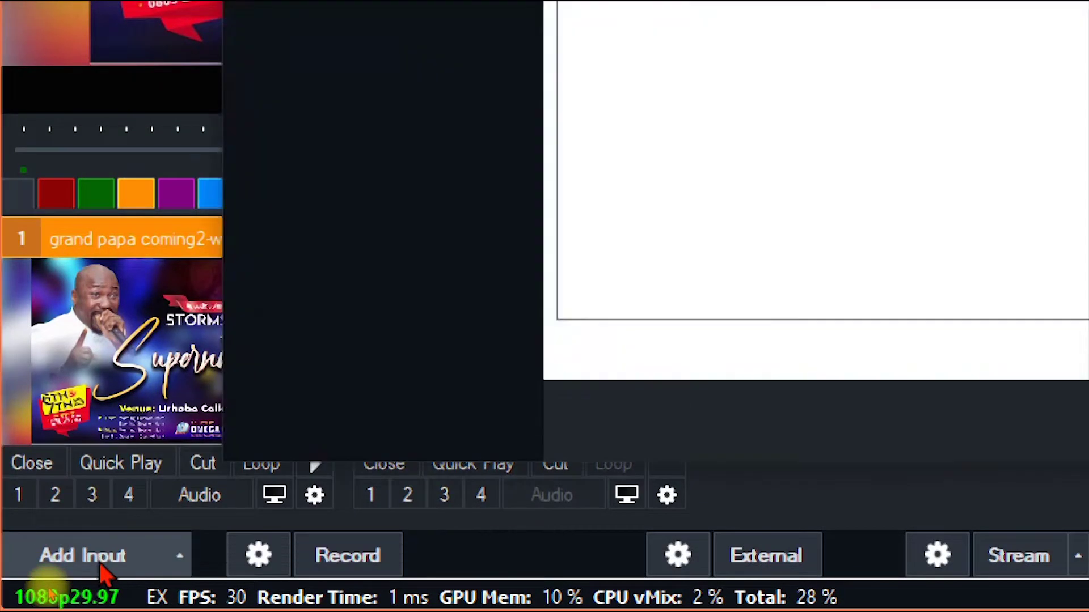
key(super)
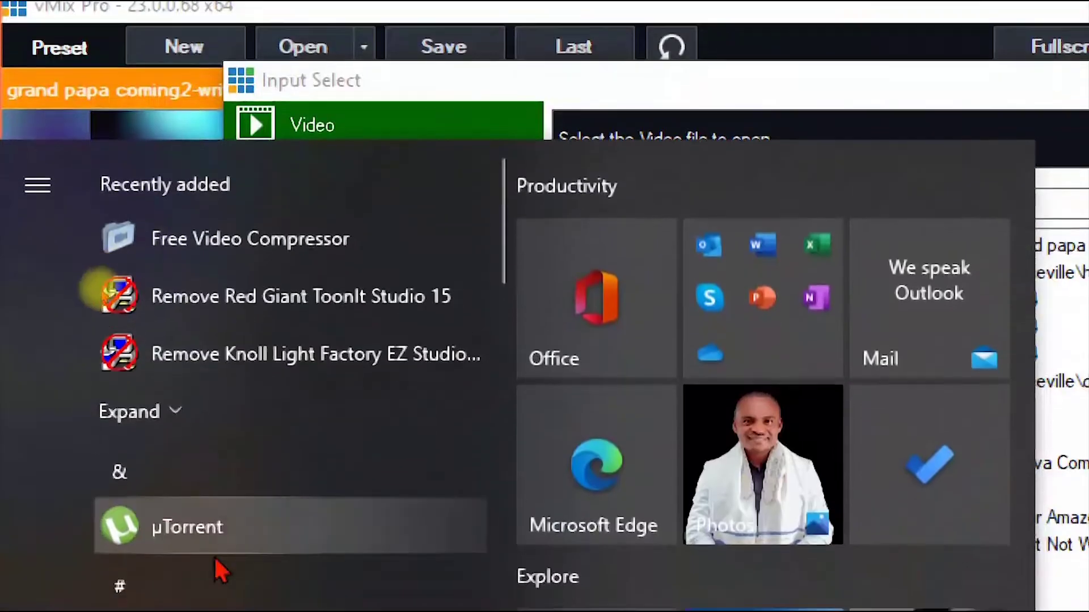
key(Escape)
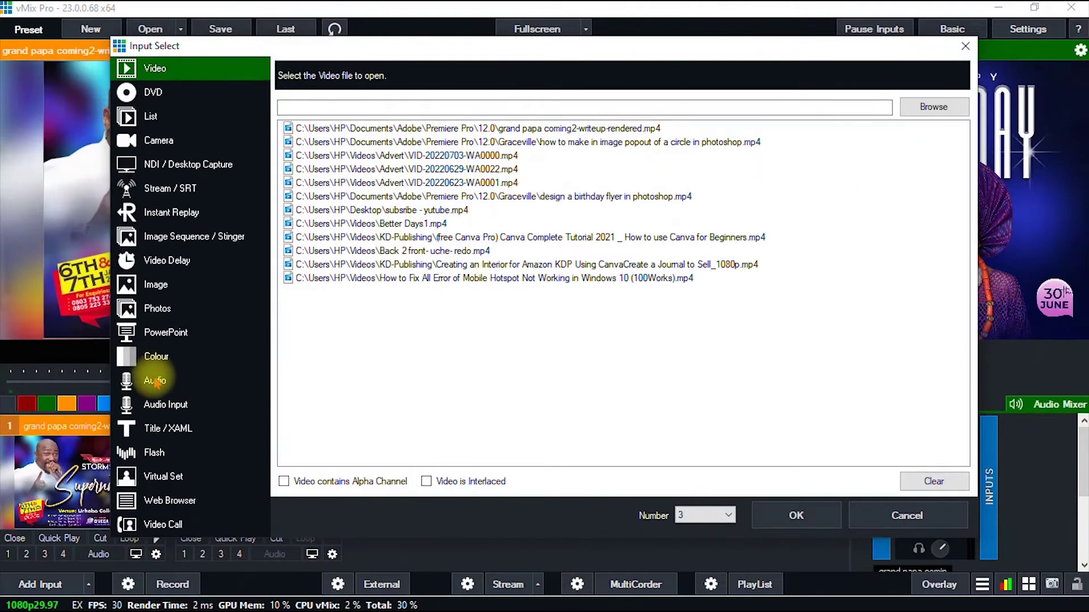
click(309, 310)
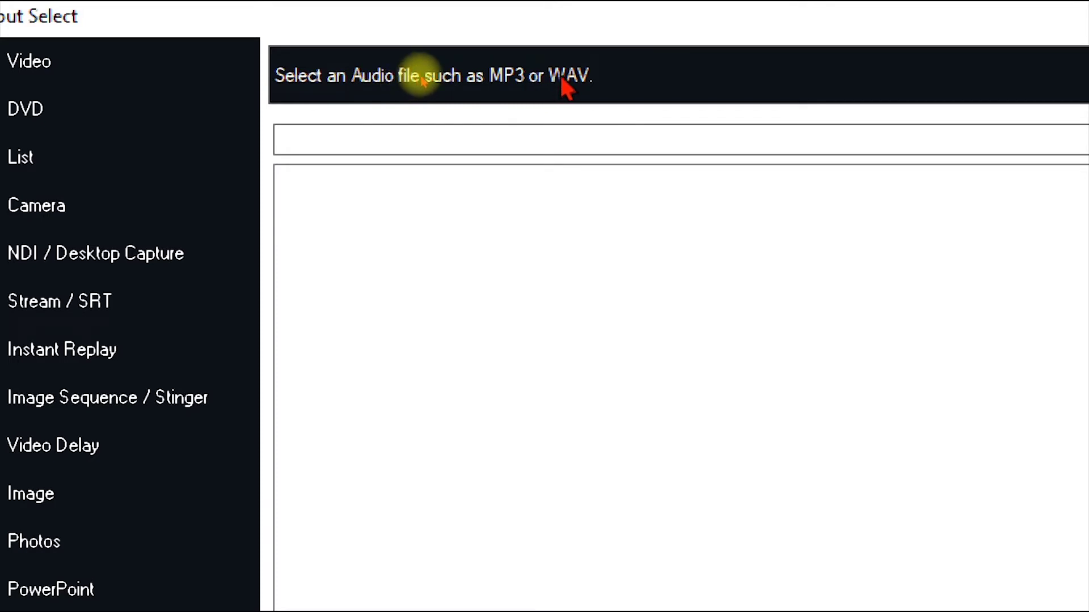
key(Escape)
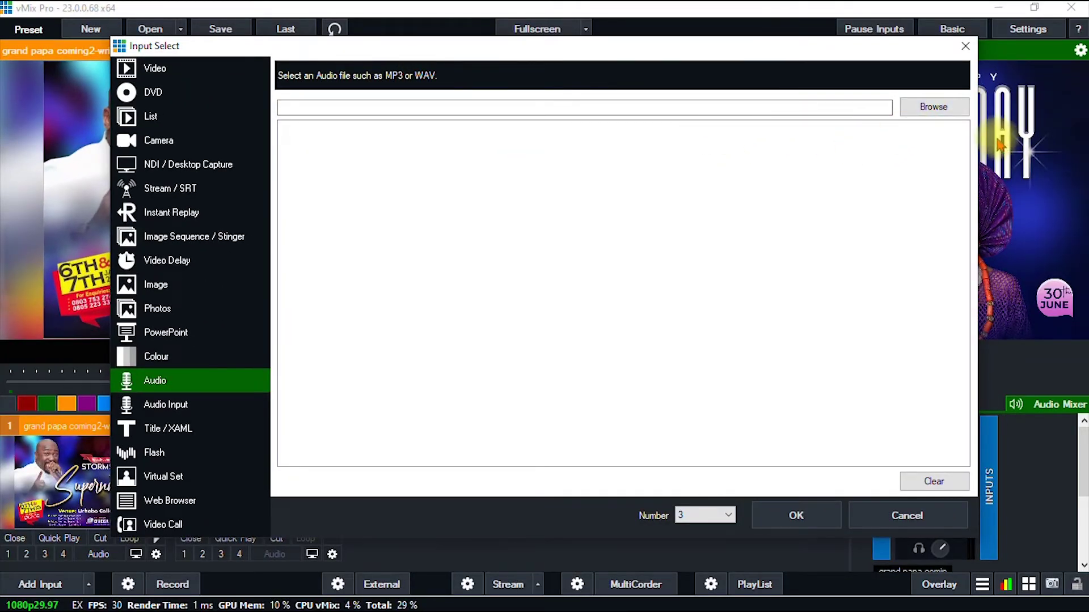
Add future-bass-beat-4999.mp3 from Music > Sound Tracks as audio input 3
click(933, 107)
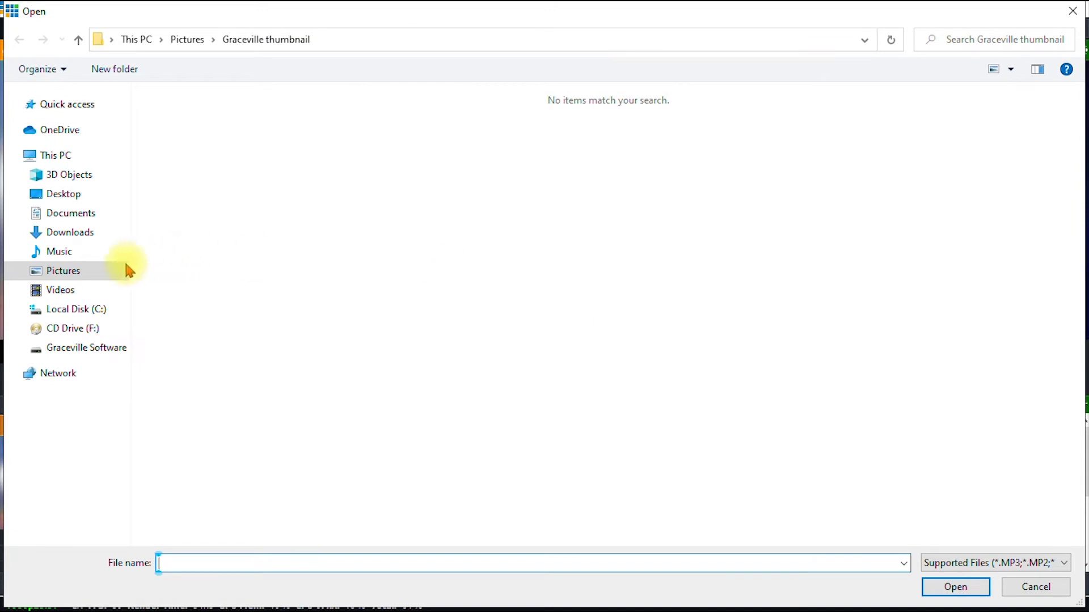
click(66, 252)
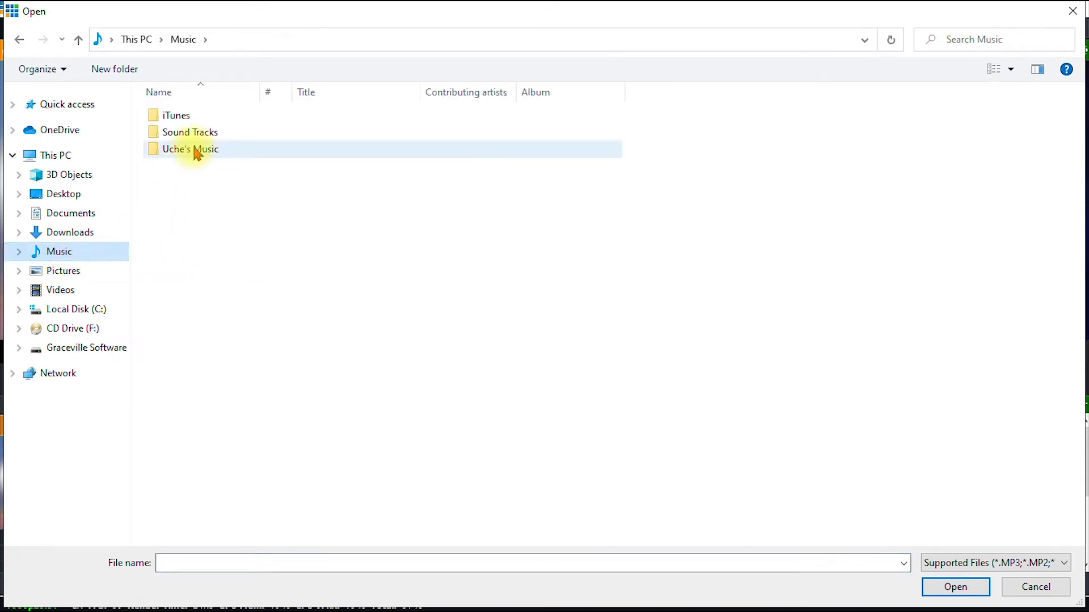
double_click(201, 134)
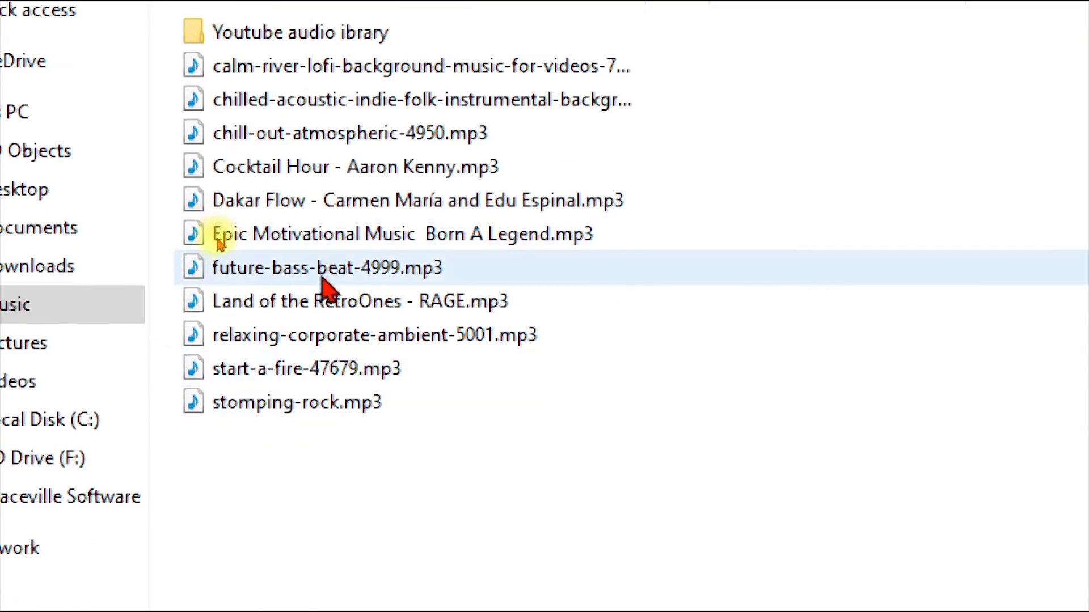
click(322, 277)
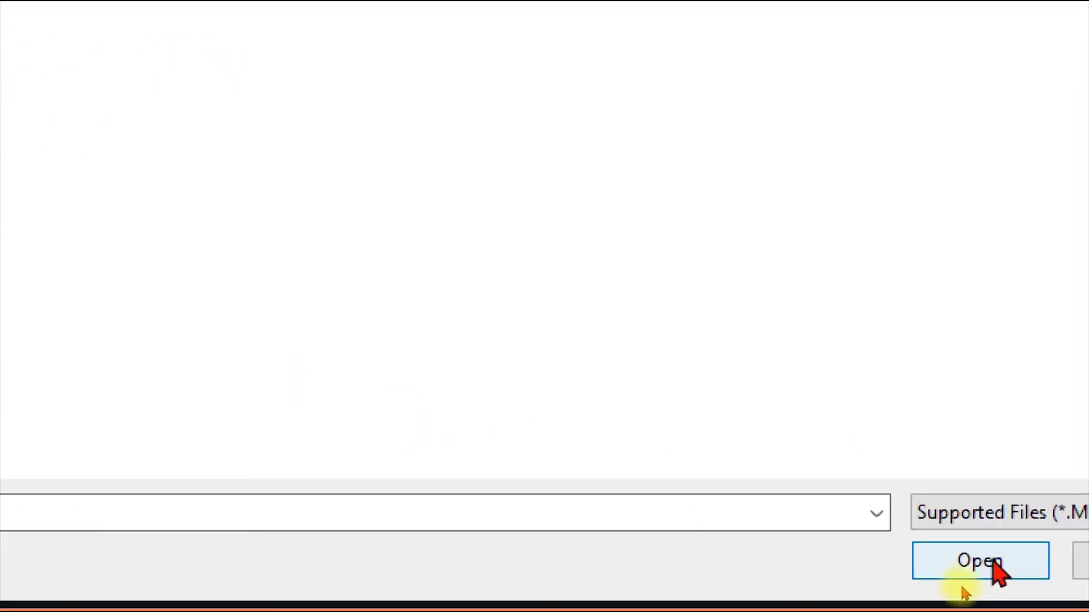
click(993, 561)
key(Escape)
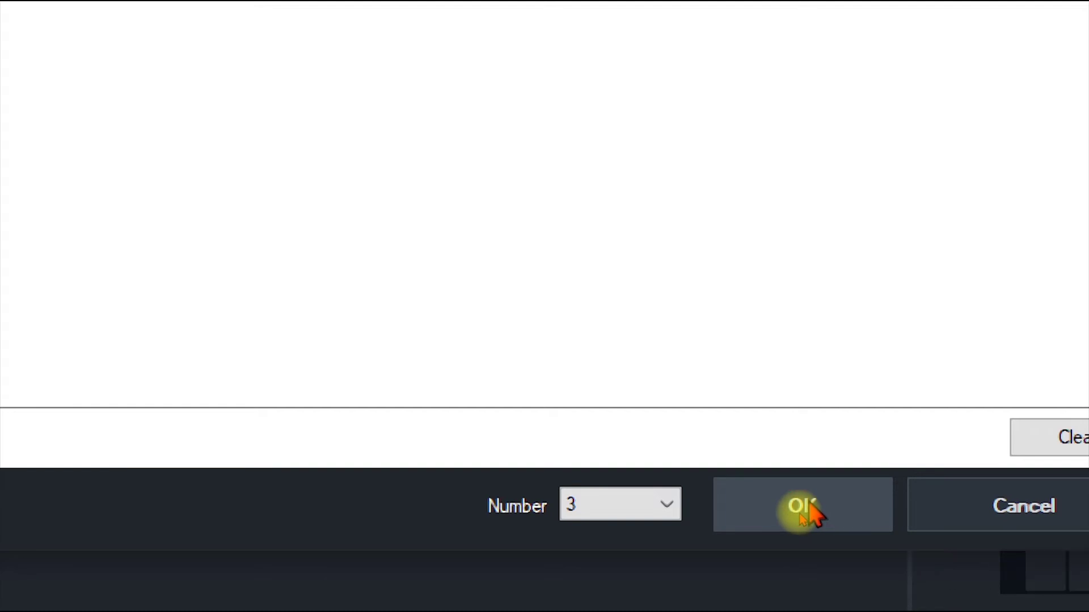
click(805, 507)
key(Escape)
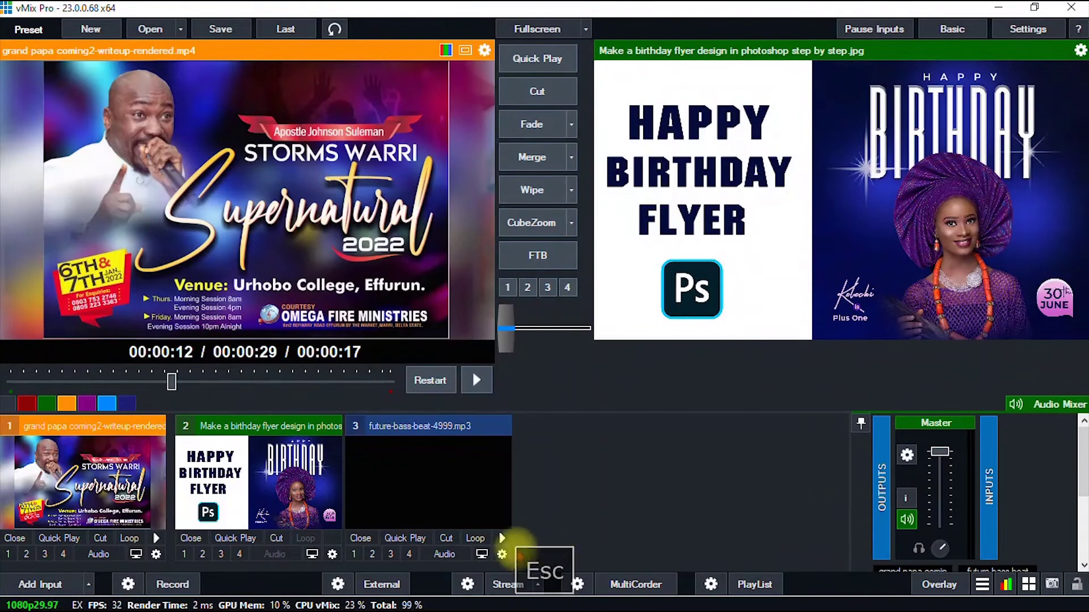
Send input 3, the future-bass-beat track, to Preview and enable its audio
click(463, 498)
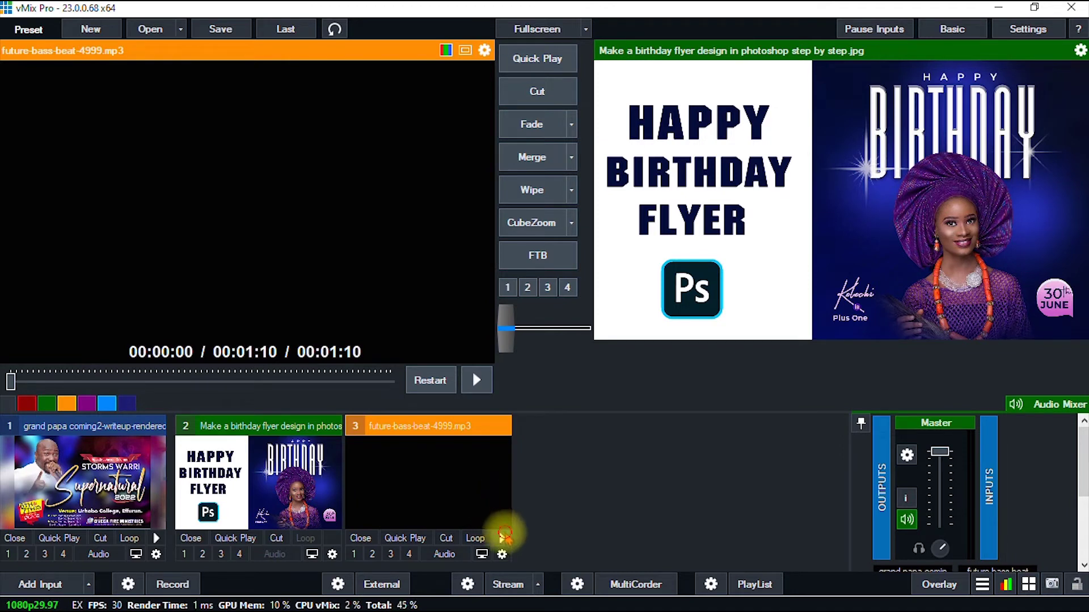
click(454, 554)
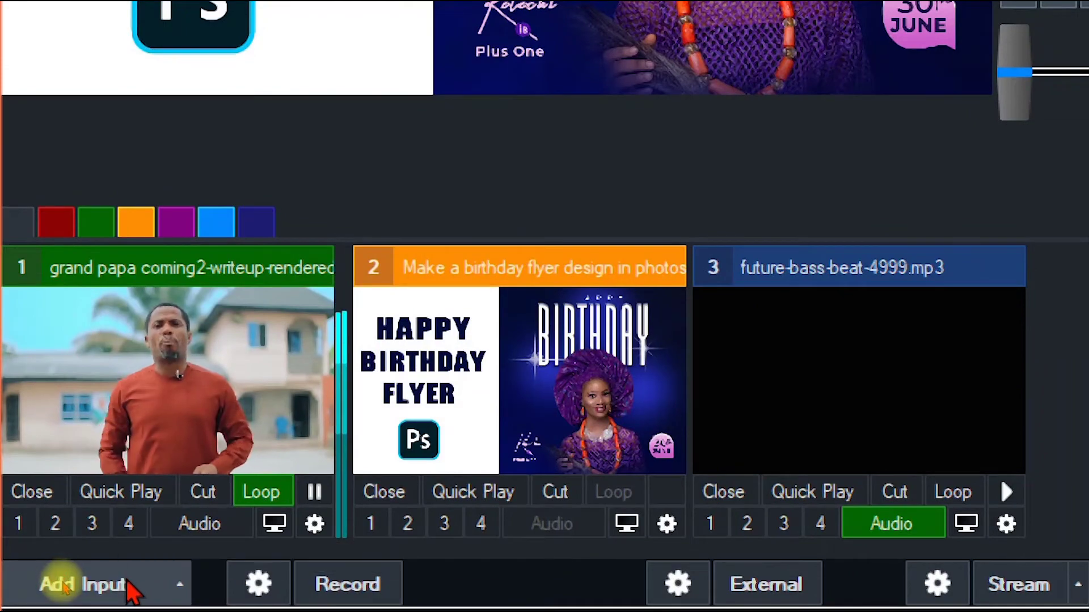
Add a Colour Bars source from the Colour type, keeping Number 4
click(133, 584)
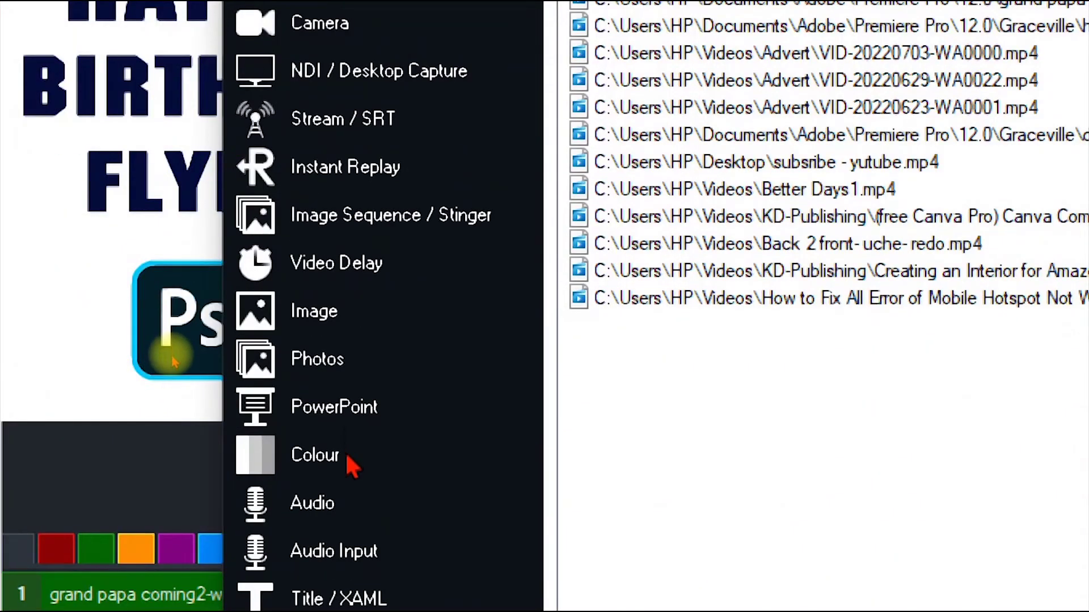
click(347, 461)
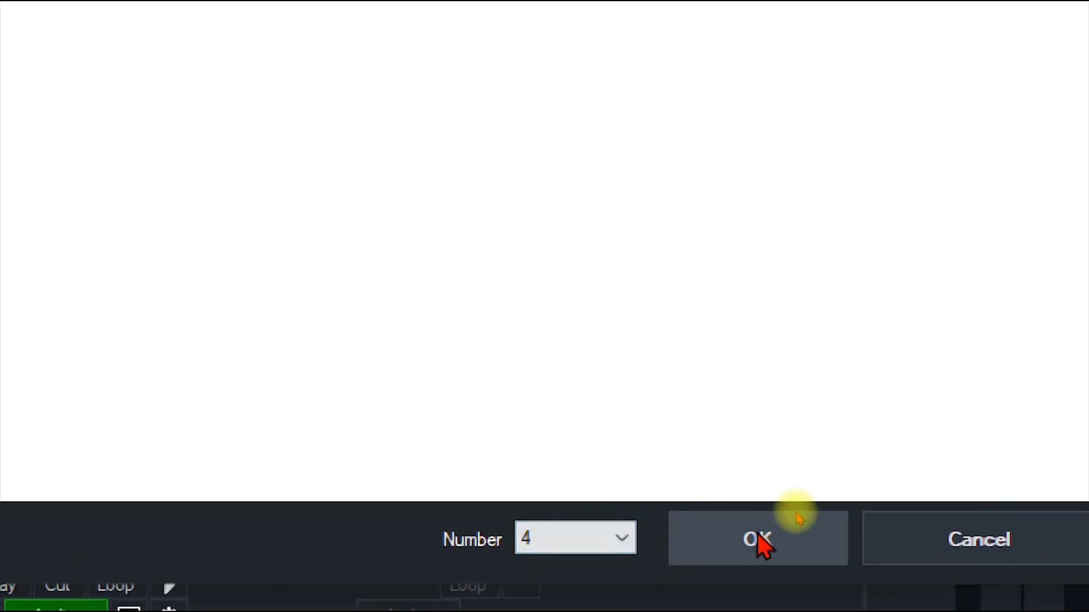
click(757, 536)
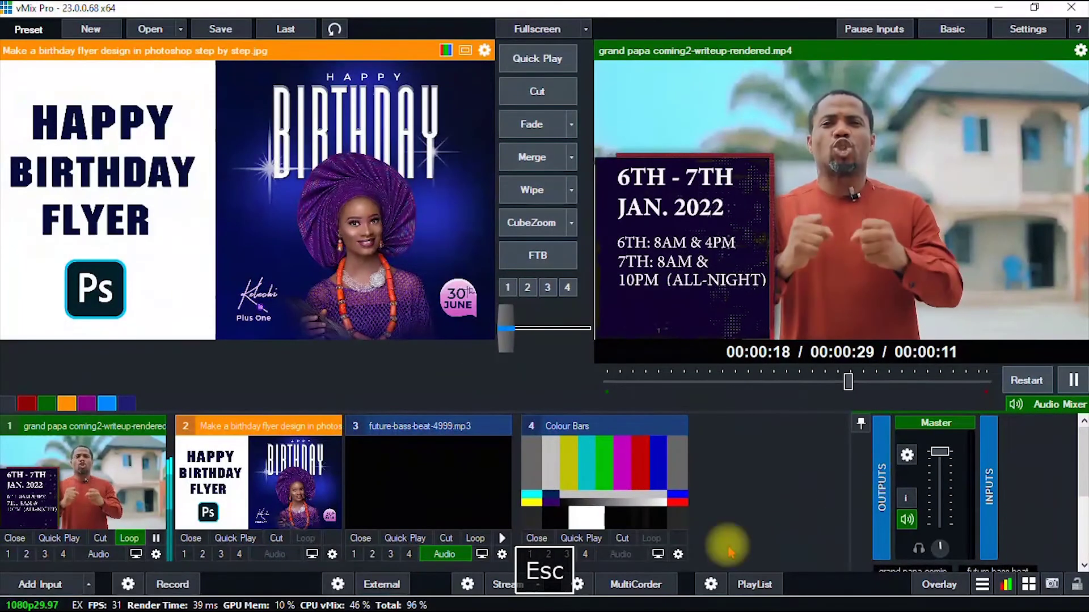
Put Colour Bars in preview, fade them live, fade back to the video, and seek it near its start
click(442, 491)
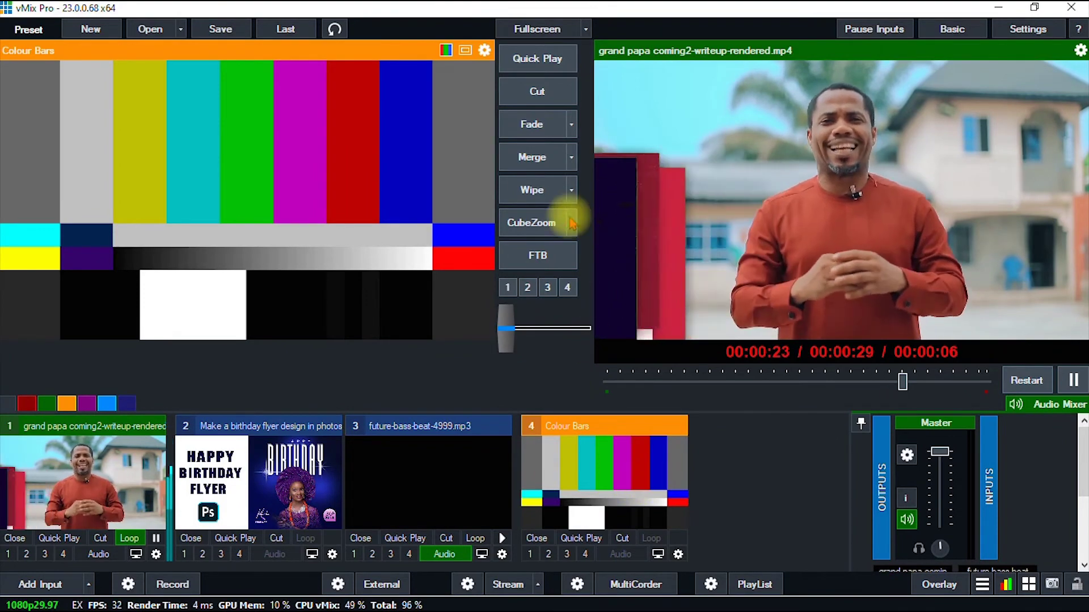
click(533, 122)
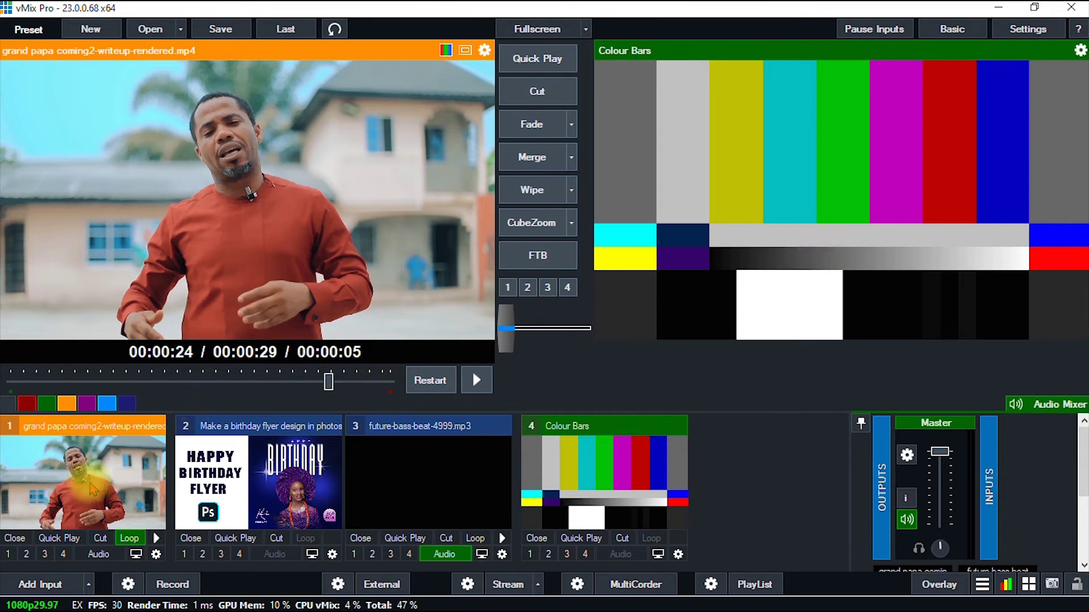
click(537, 125)
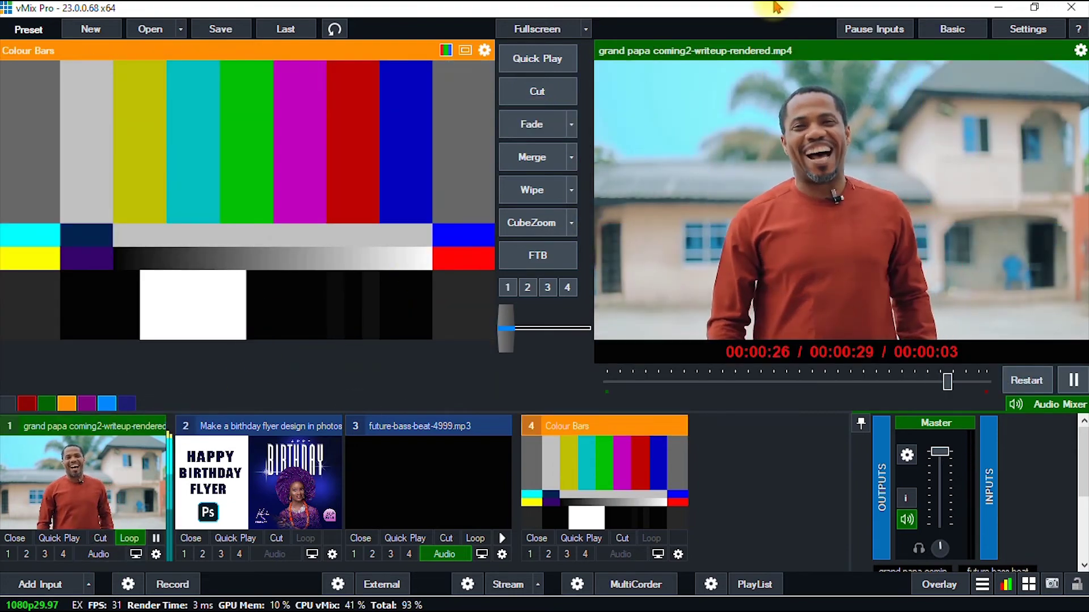
click(664, 383)
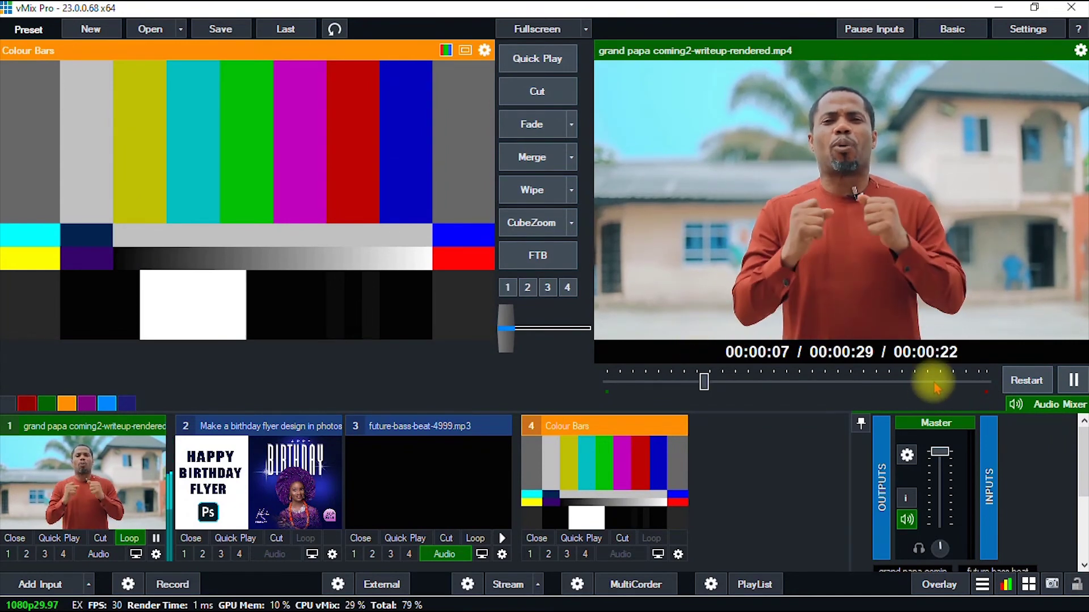
Fade Colour Bars on and back to the video, mute input 1's audio, and rewind the live video
click(536, 127)
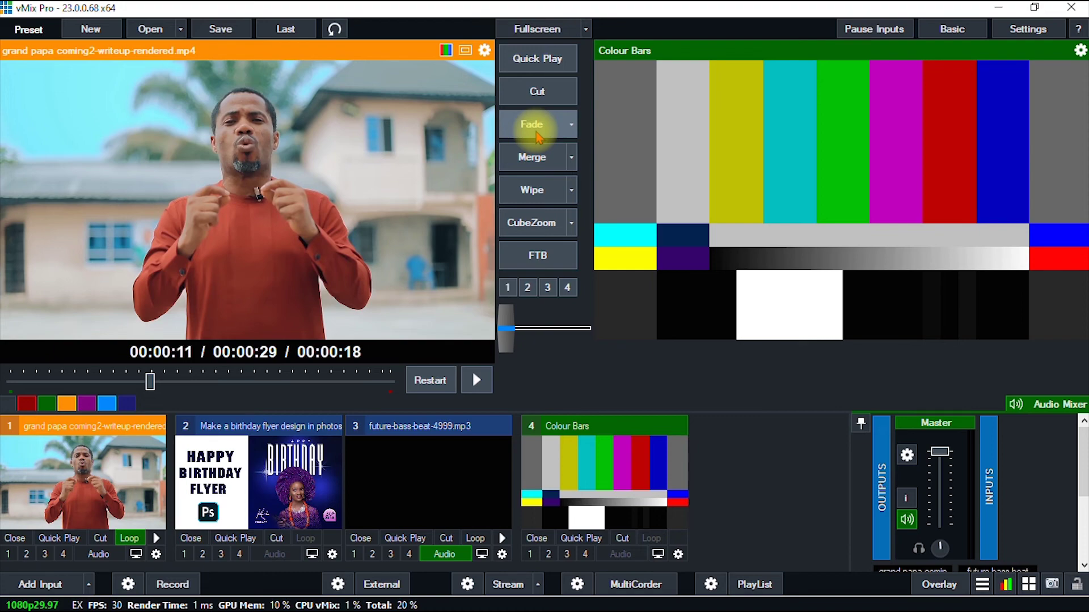
click(533, 127)
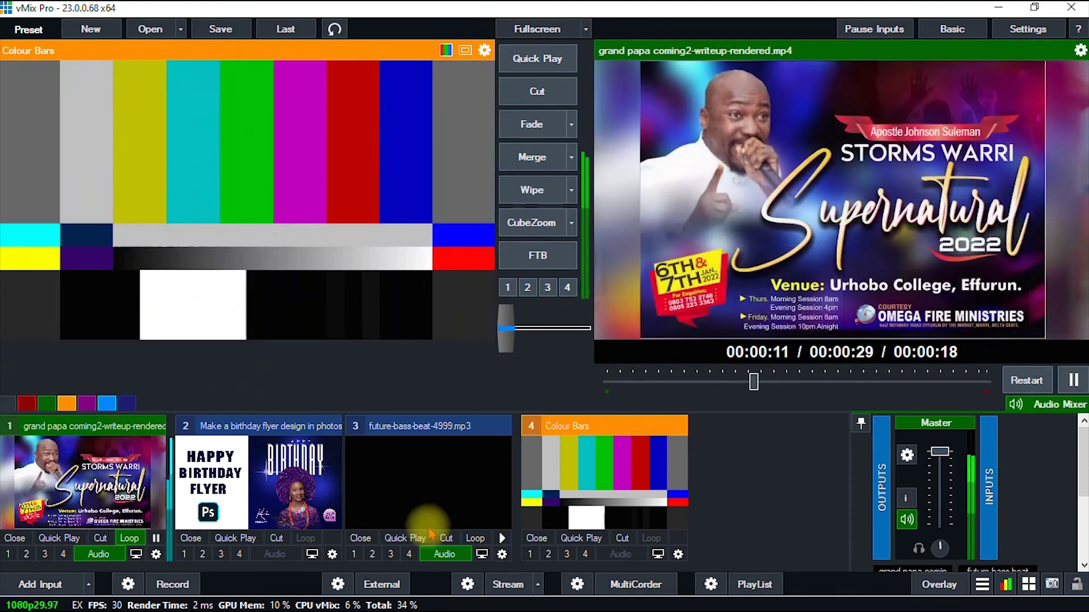
click(98, 554)
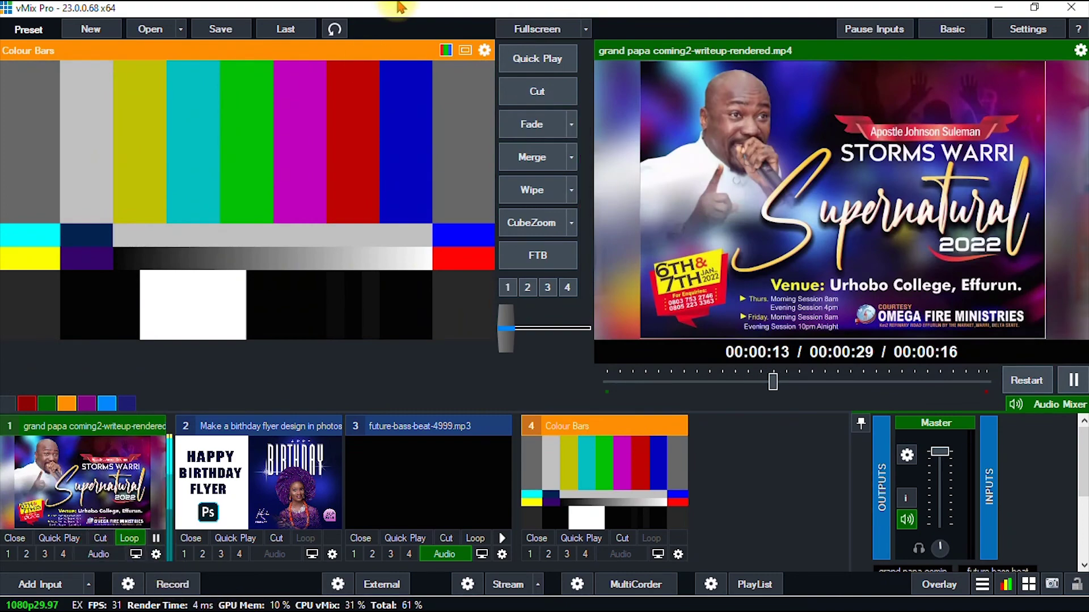
click(647, 383)
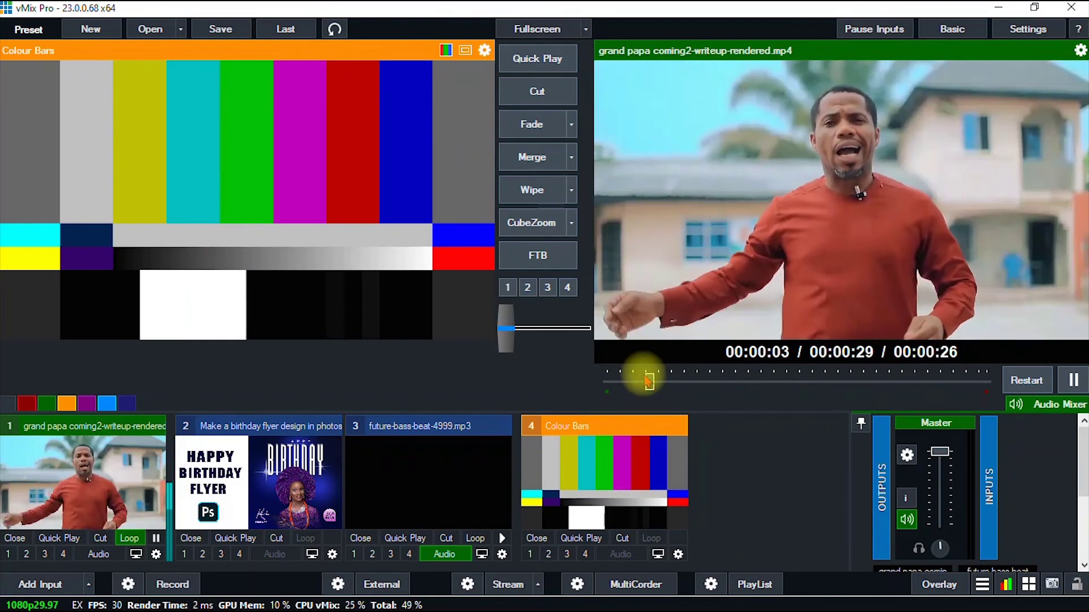